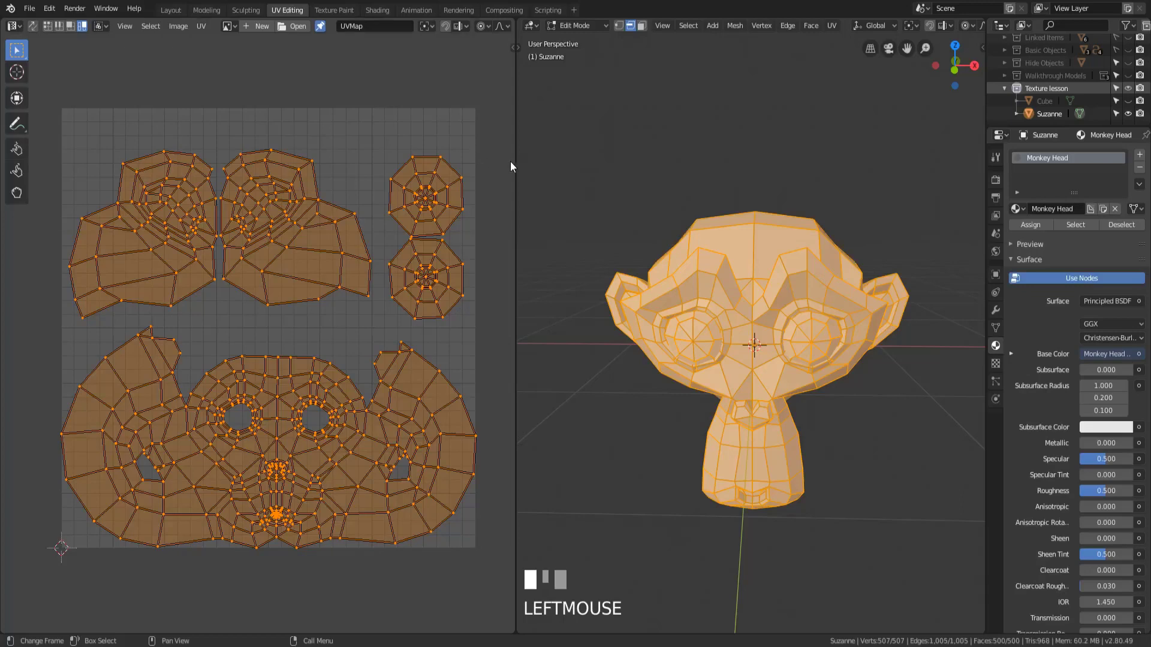
Widen the UV editor and bring up its Display overlay options.
left_click_drag(515, 161, 558, 162)
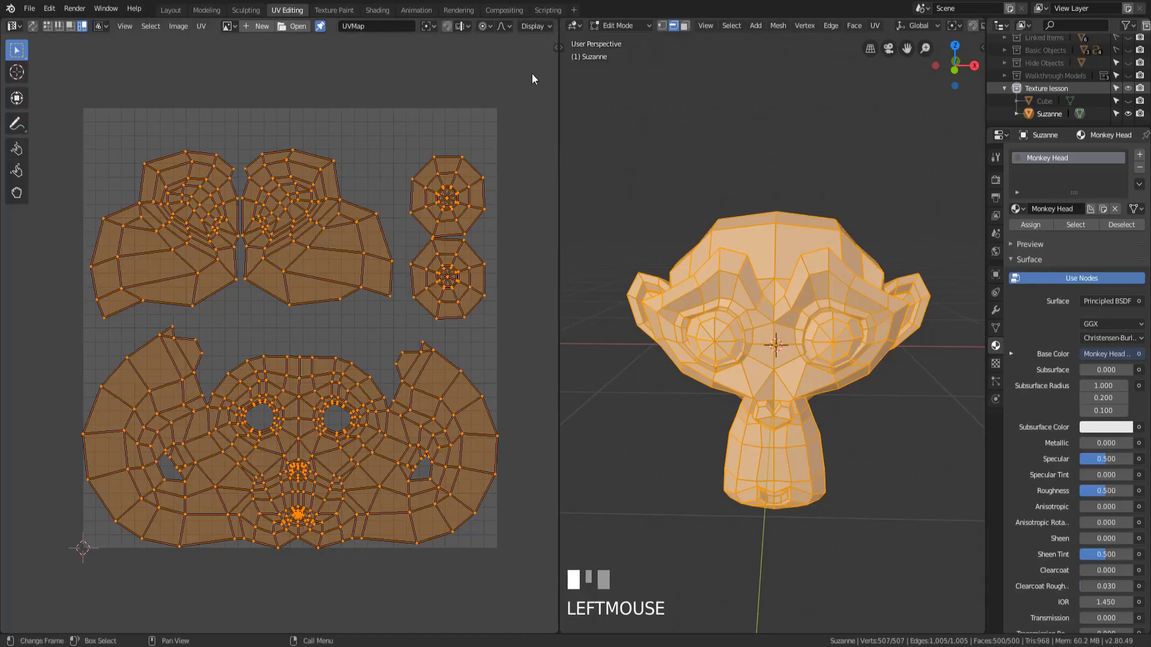
left_click(543, 27)
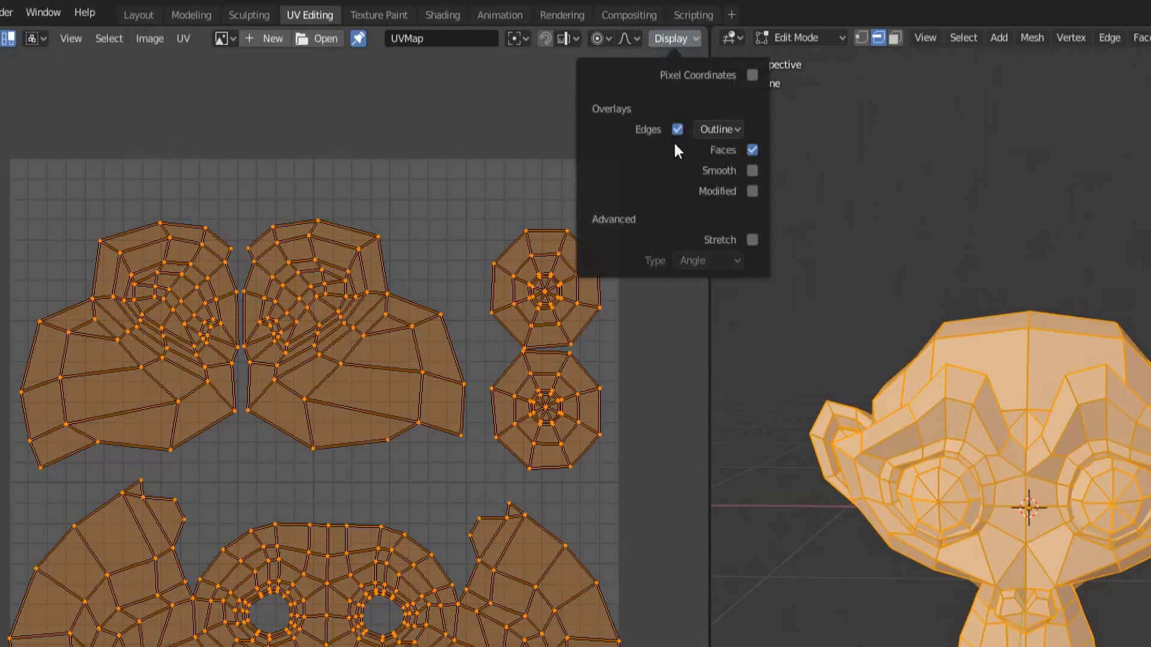
Turn on the Stretch overlay in the UV editor with the Angle stretch type.
left_click(753, 241)
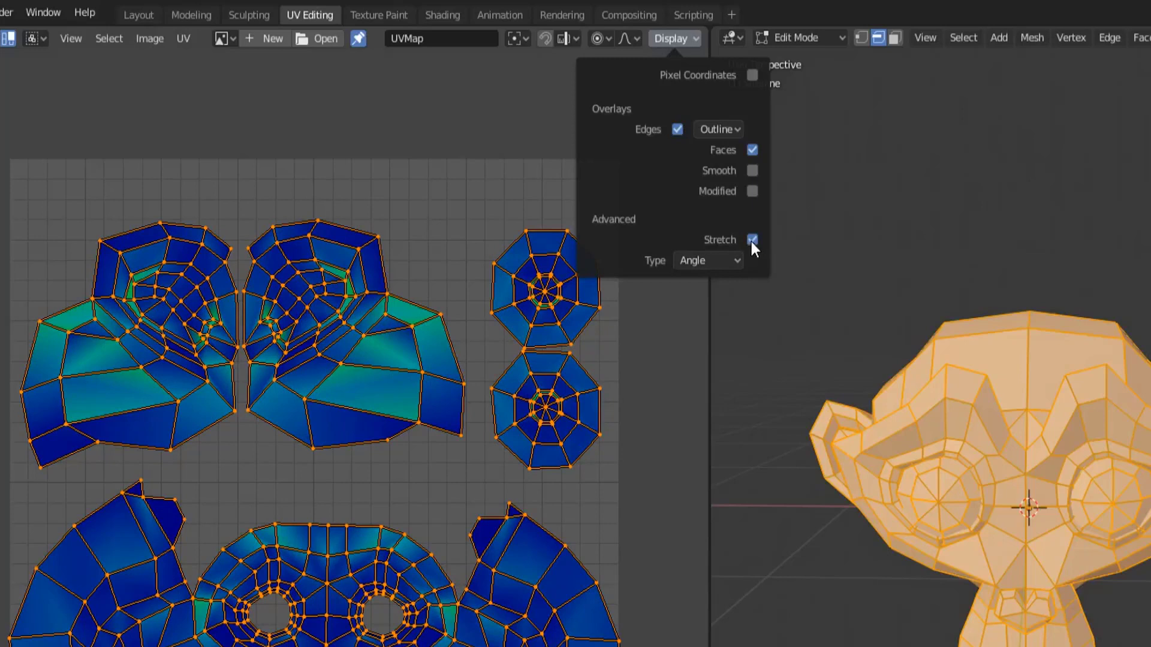
left_click(729, 260)
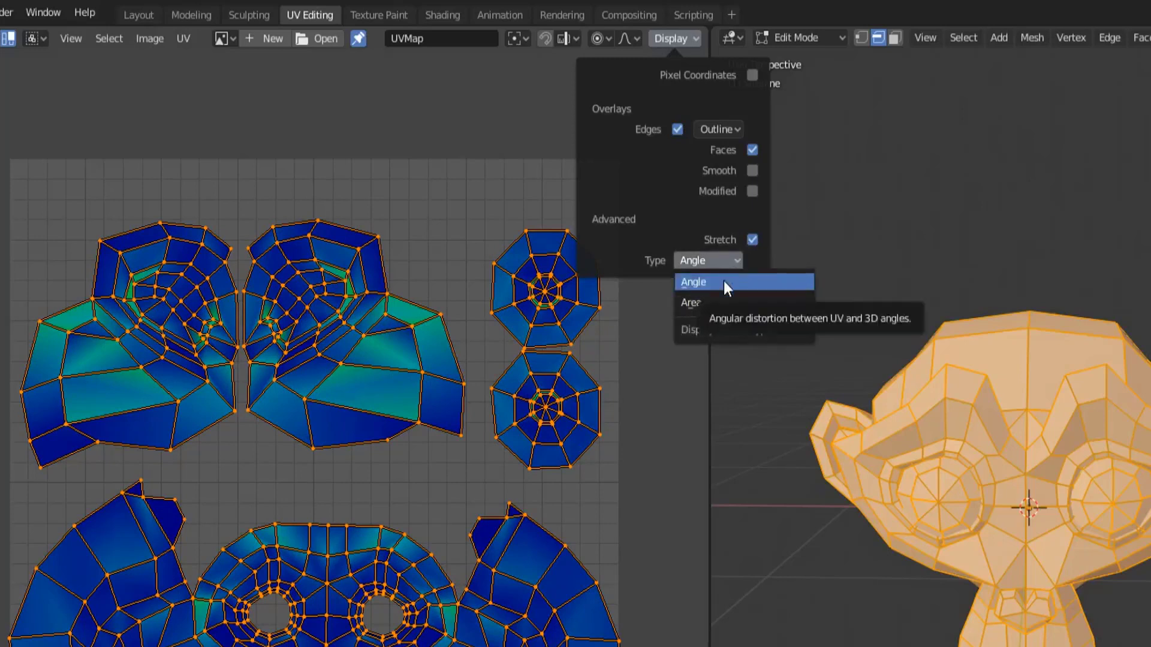
left_click(724, 281)
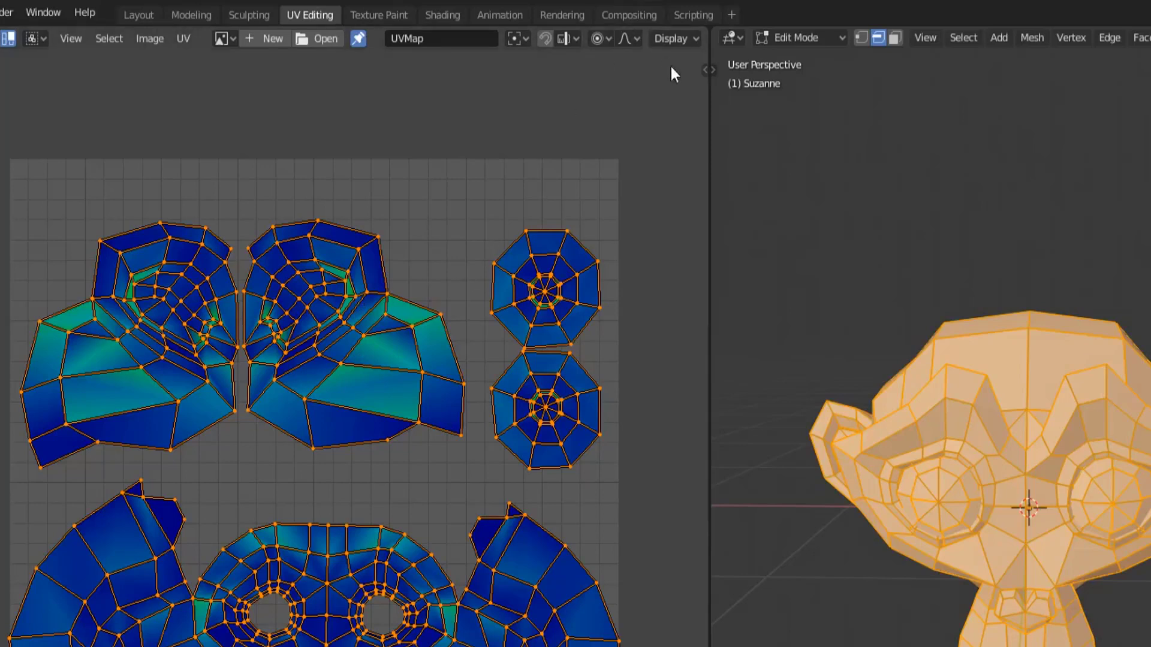
Switch the stretch type to Area and zoom in to inspect the mouth islands.
left_click(672, 39)
left_click(736, 262)
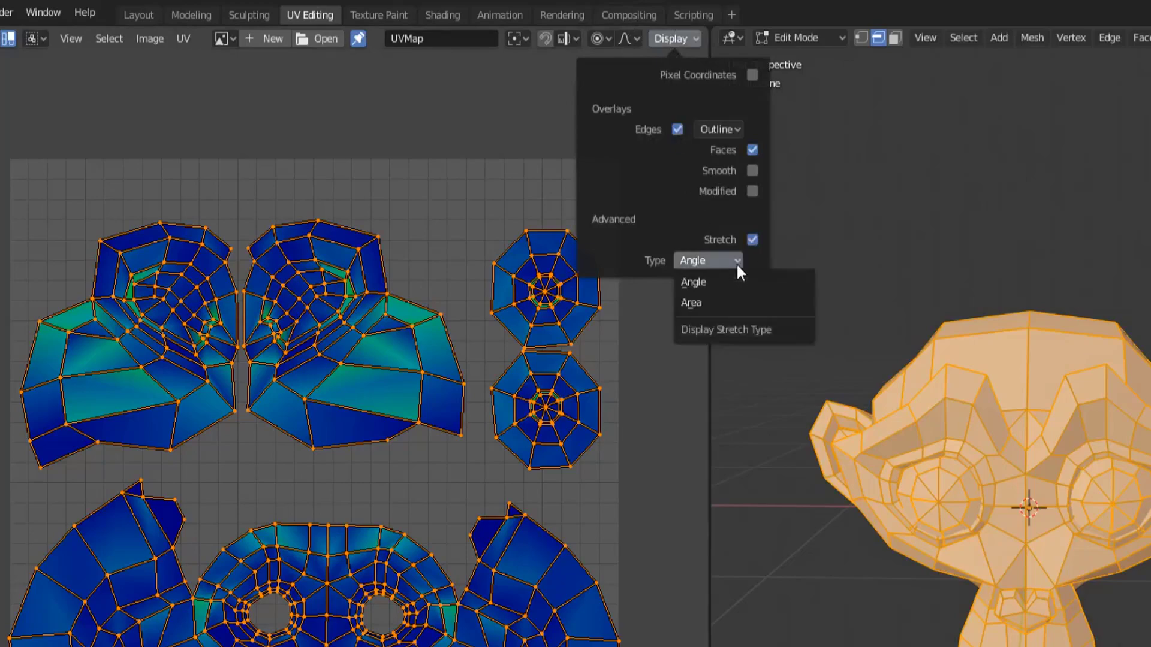
left_click(718, 311)
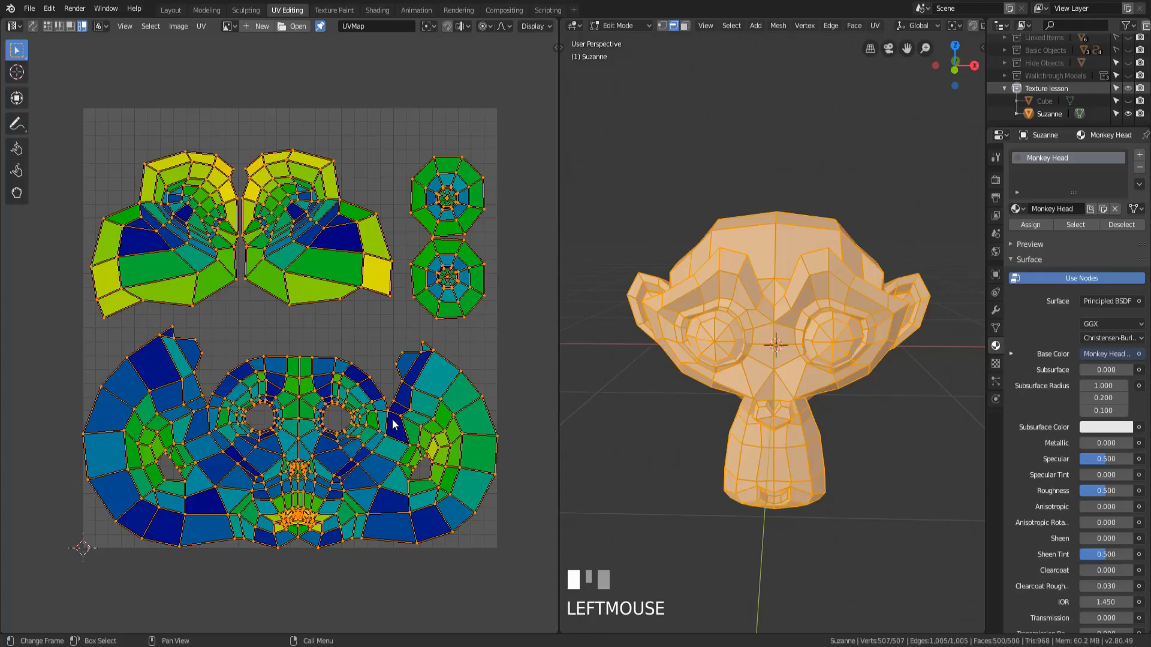
scroll(290, 545, "up", 7)
middle_click_drag(284, 36, 284, 429)
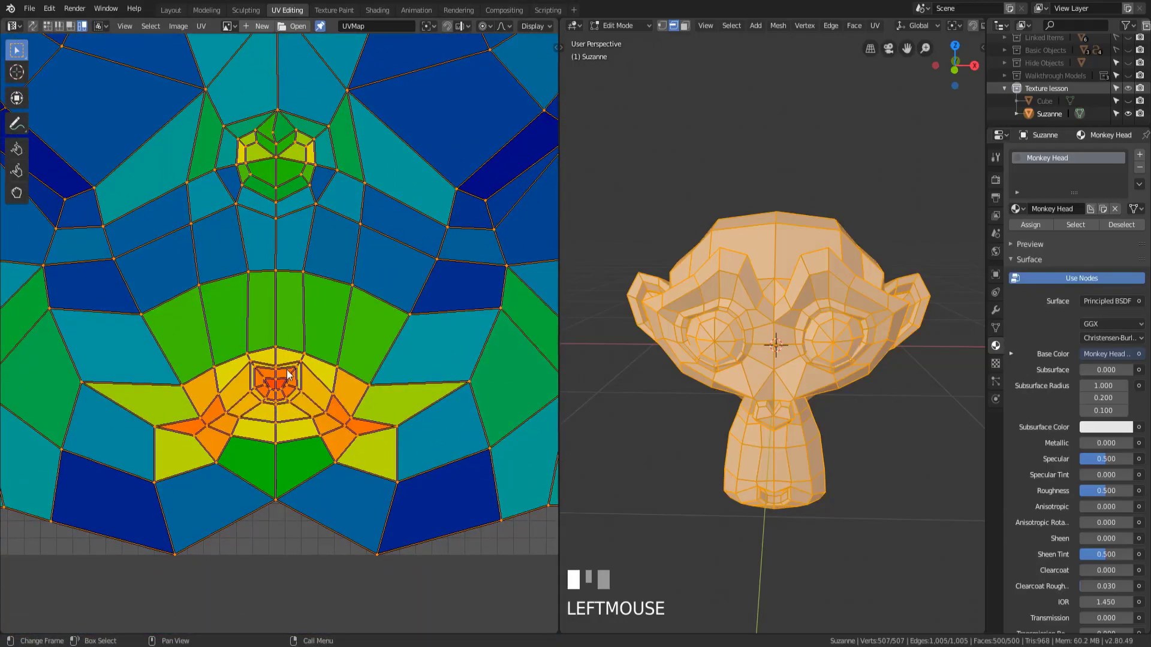
scroll(319, 385, "down", 7)
scroll(319, 384, "up", 2)
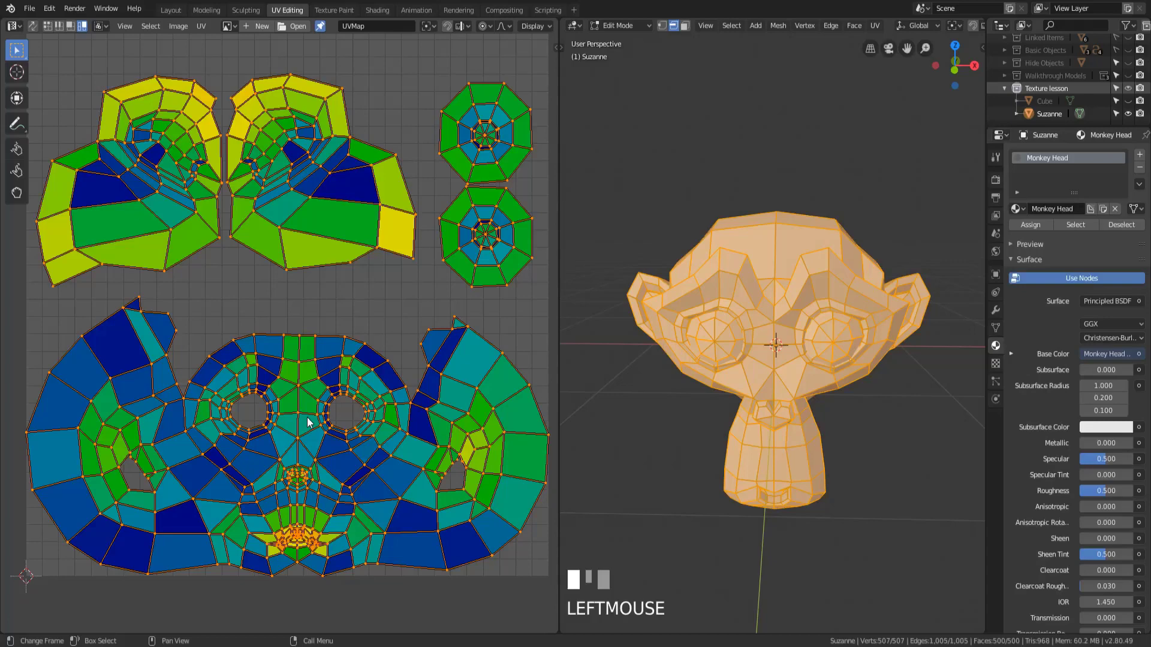
scroll(317, 375, "down", 3)
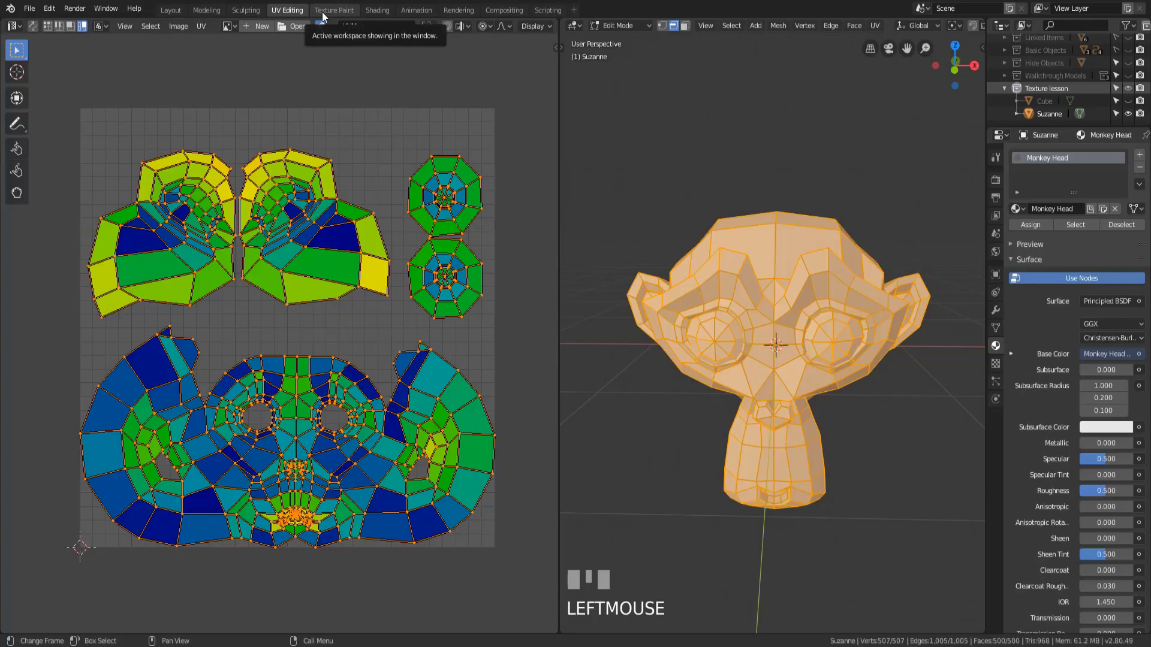
Switch to the Texture Paint workspace and resize the image and 3D view areas.
left_click(324, 10)
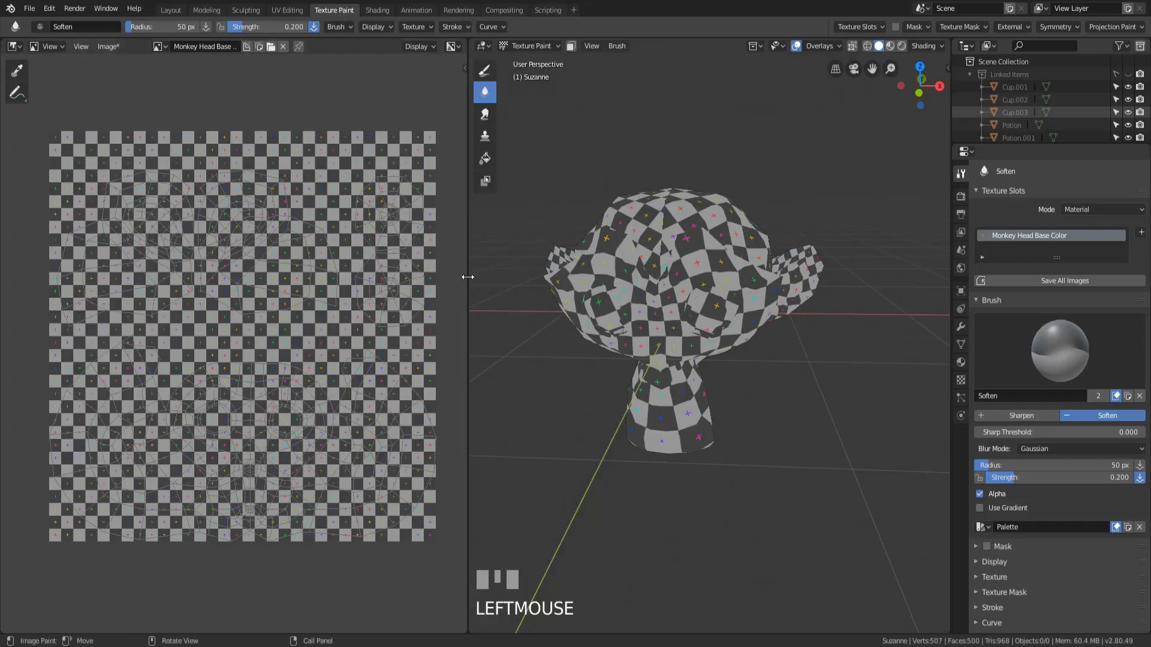
left_click_drag(467, 276, 586, 276)
scroll(402, 313, "up", 3)
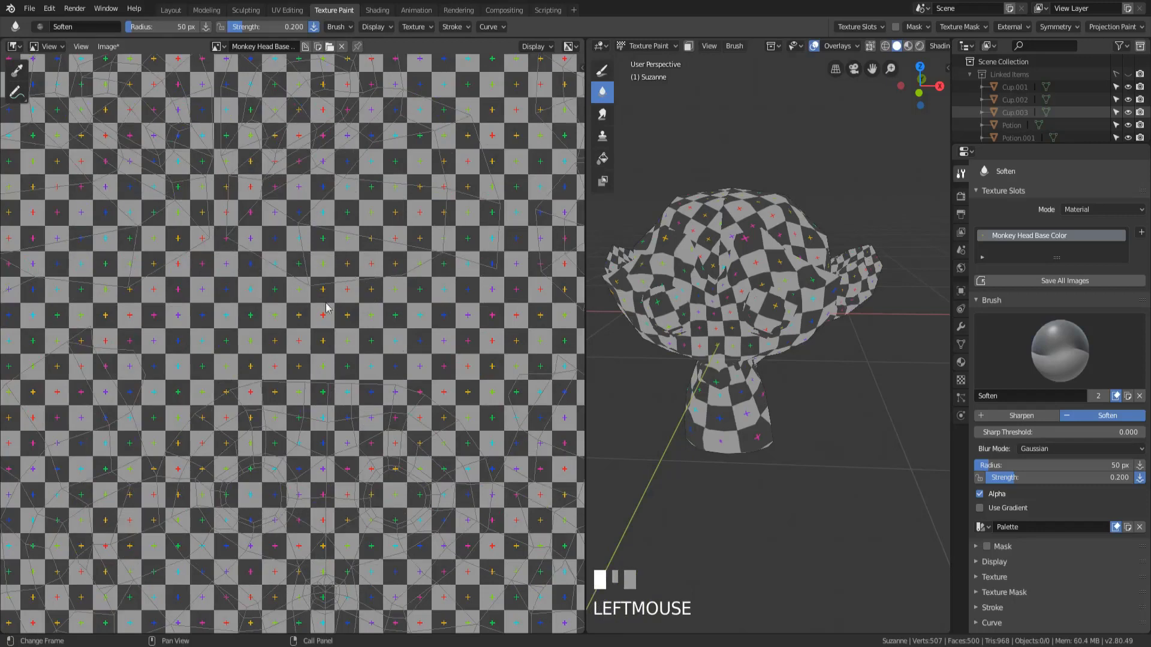
scroll(336, 289, "down", 2)
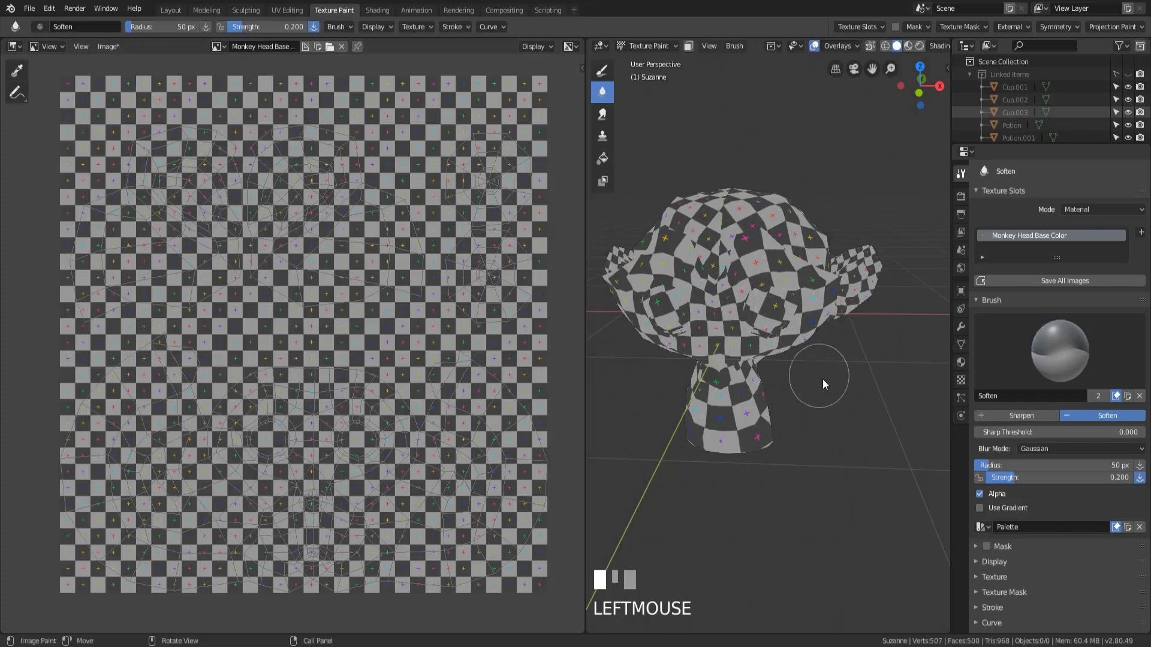
left_click_drag(588, 239, 273, 239)
scroll(620, 400, "up", 5)
scroll(621, 400, "down", 3)
Orbit, pan and zoom around Suzanne to check the checker texture stretching.
middle_click_drag(617, 397, 647, 372)
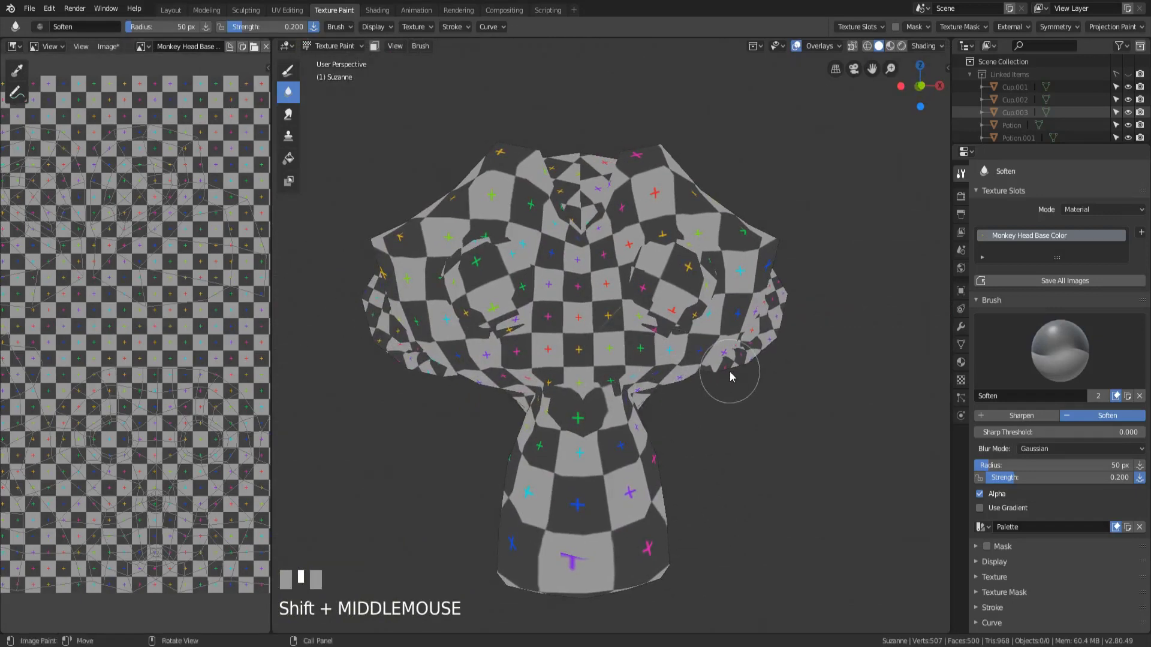
middle_click_drag(732, 372, 641, 424)
scroll(699, 240, "down", 2)
middle_click_drag(698, 240, 661, 255)
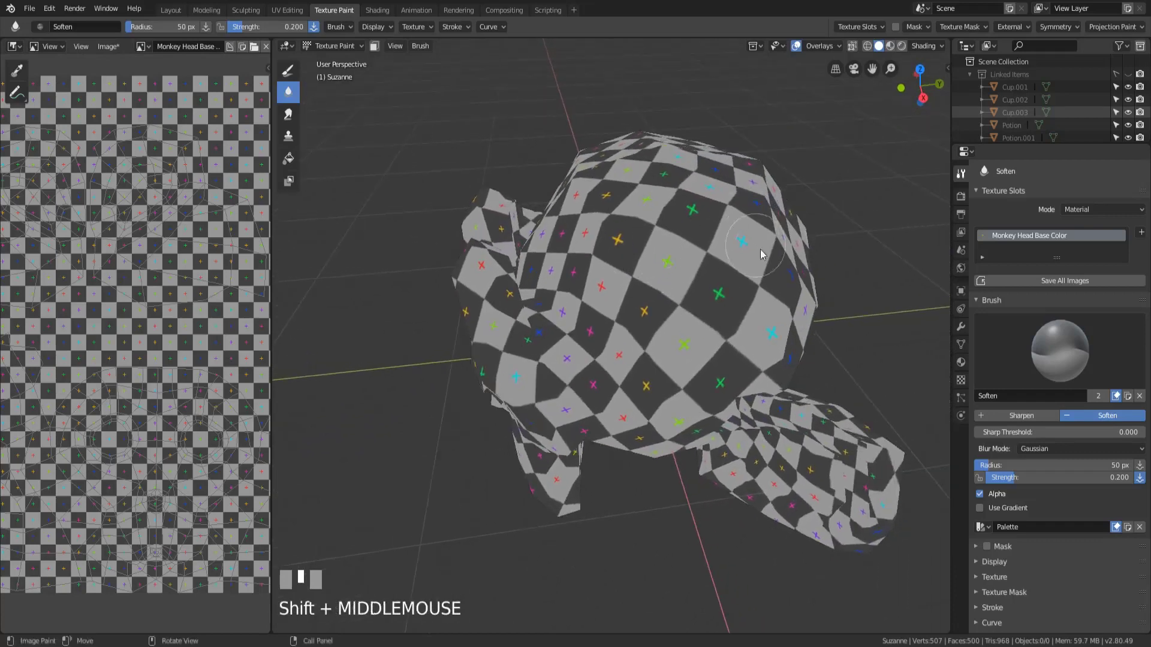
middle_click_drag(767, 257, 683, 263)
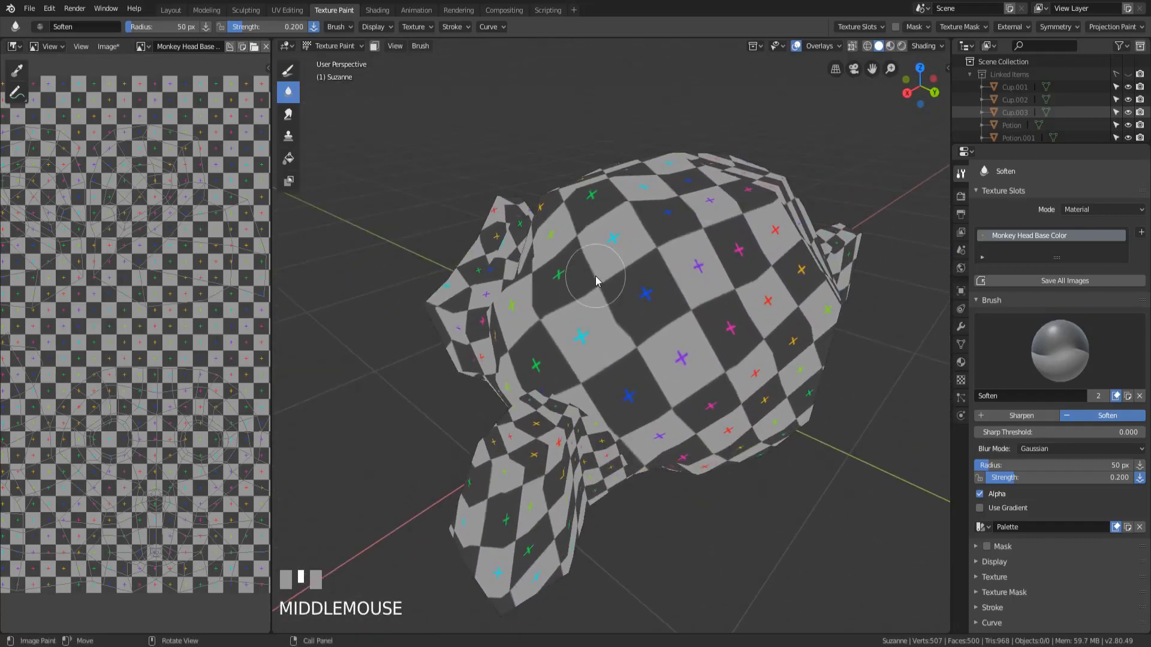
middle_click_drag(596, 270, 659, 287)
scroll(664, 257, "up", 3)
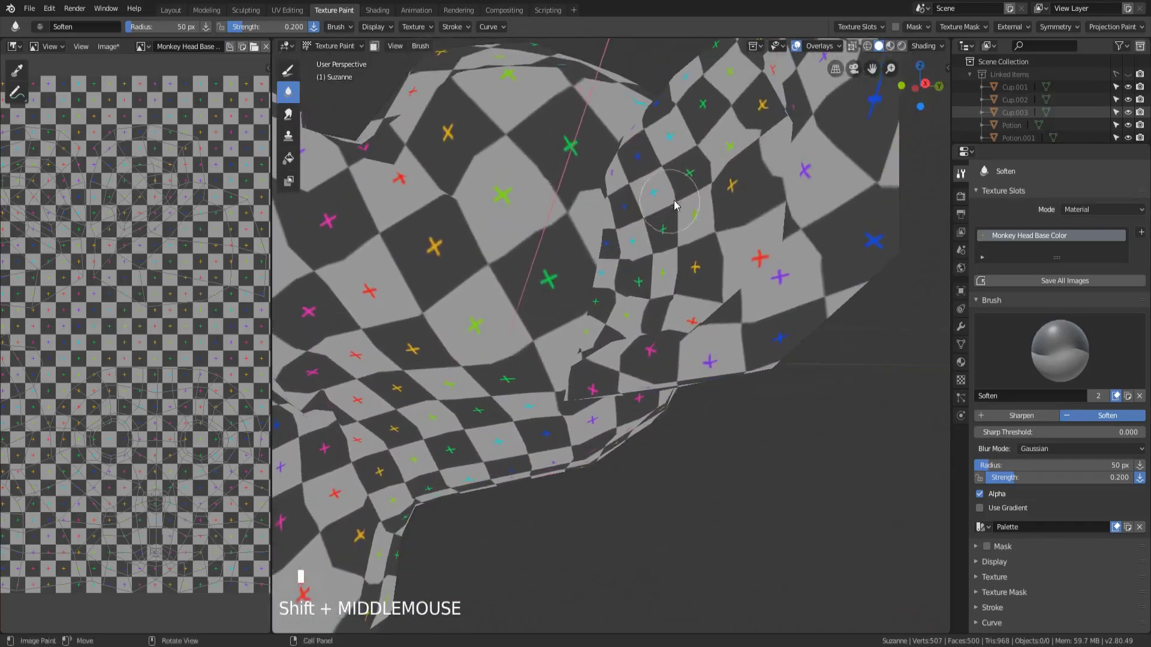
middle_click_drag(696, 150, 588, 224)
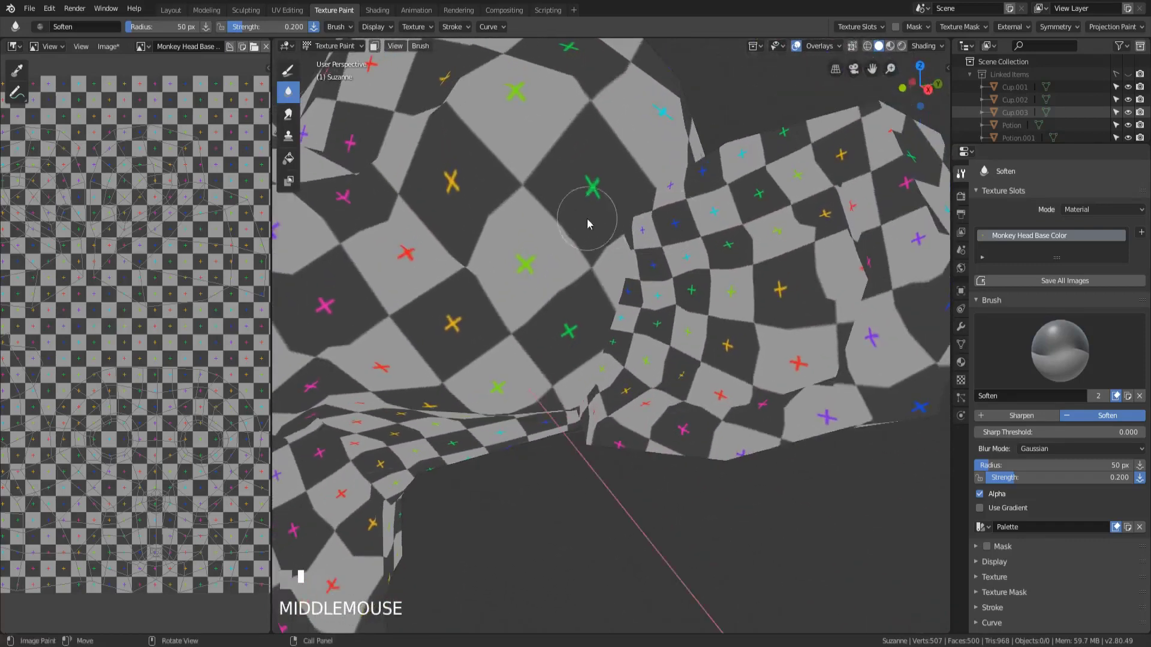
scroll(569, 240, "down", 5)
middle_click_drag(547, 258, 580, 309, "shift")
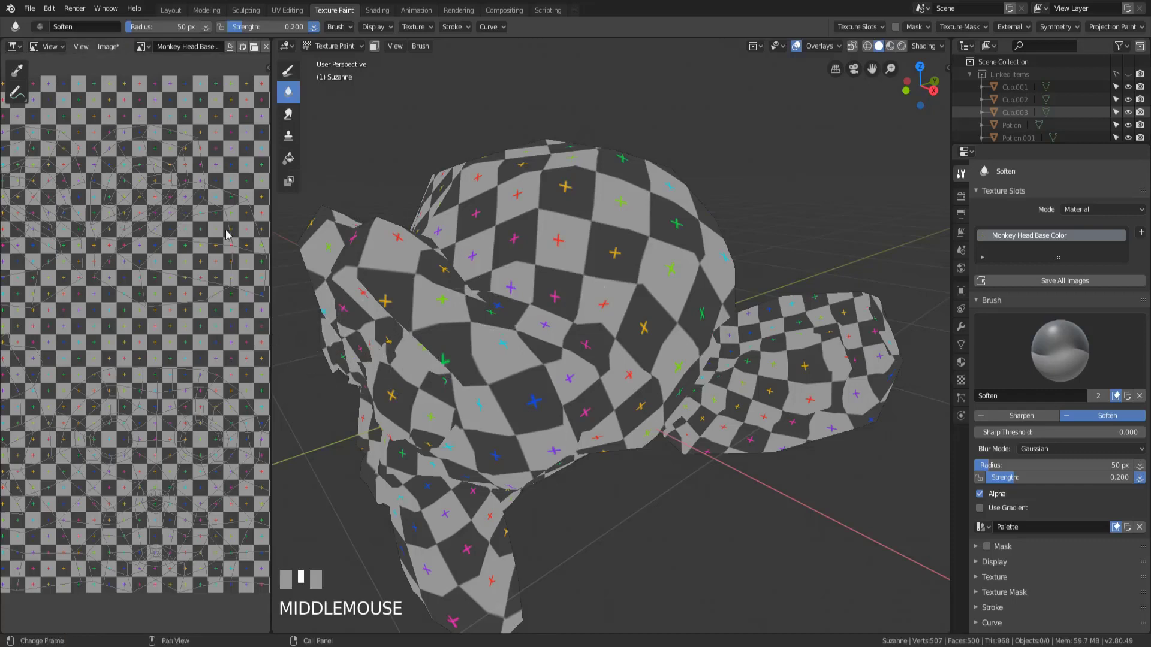
middle_click_drag(514, 286, 611, 291)
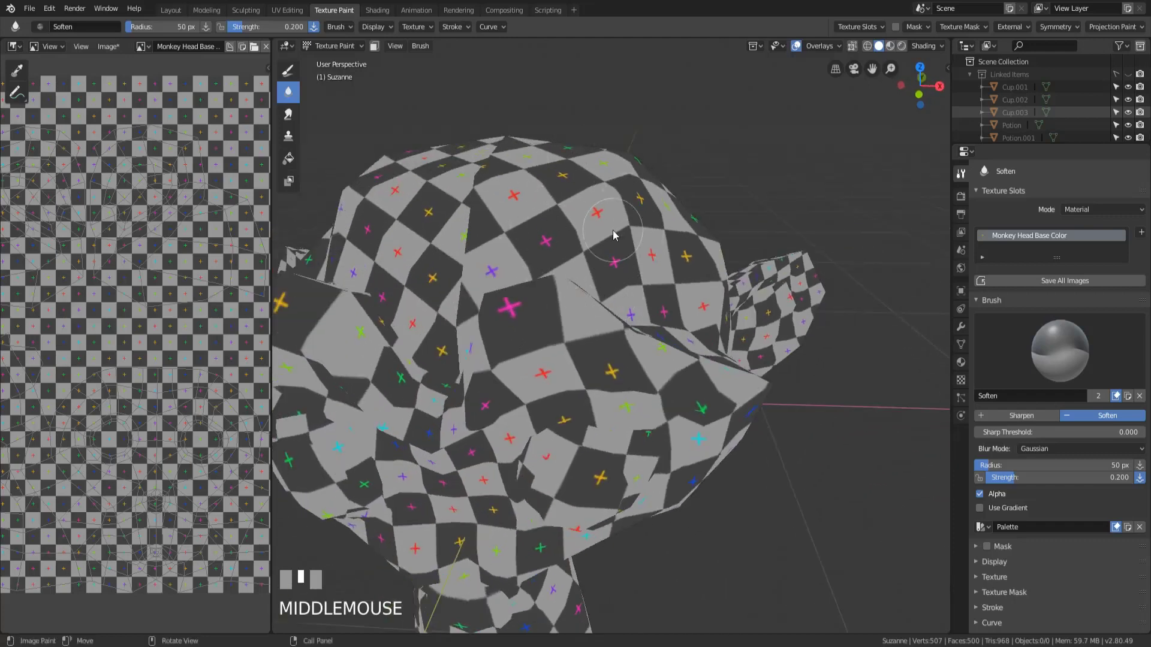
middle_click_drag(613, 235, 550, 321)
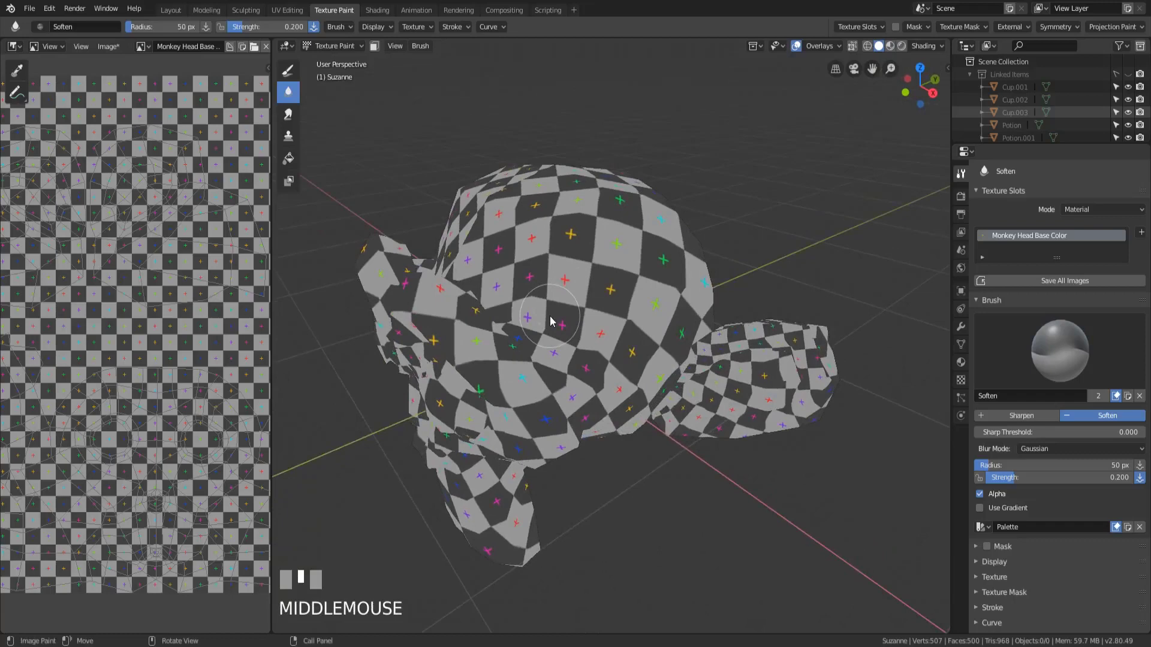
Return to UV Editing and run Average Islands Scale on Suzanne's UV islands.
left_click(287, 10)
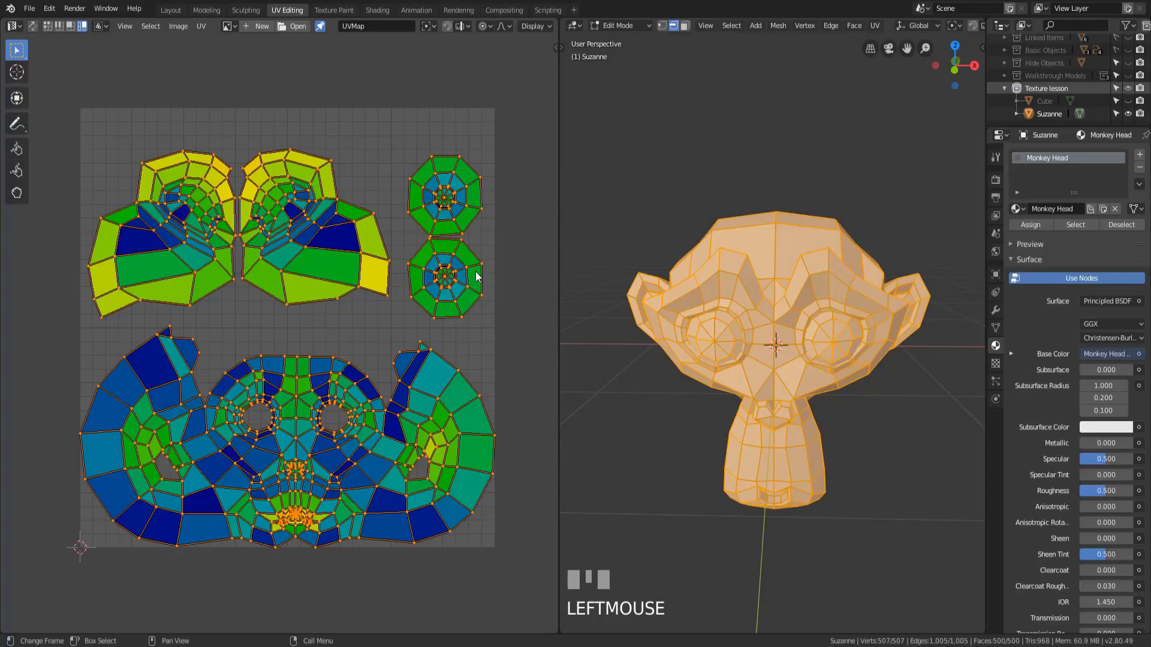
middle_click_drag(478, 276, 476, 250)
middle_click_drag(644, 150, 644, 172)
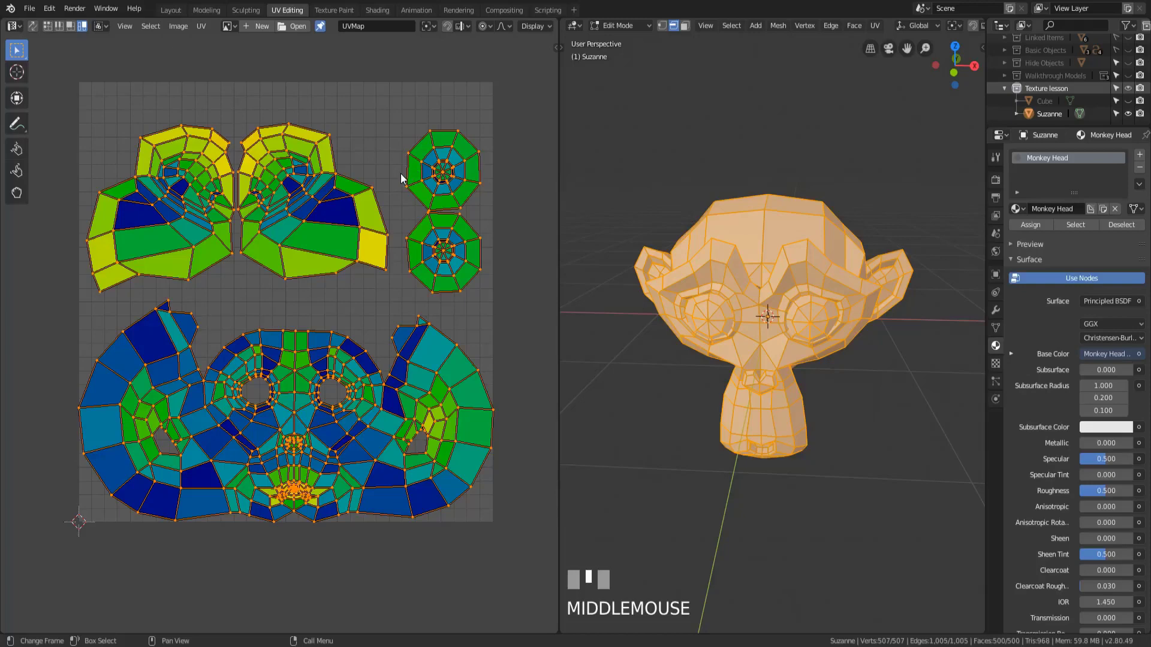
left_click(201, 26)
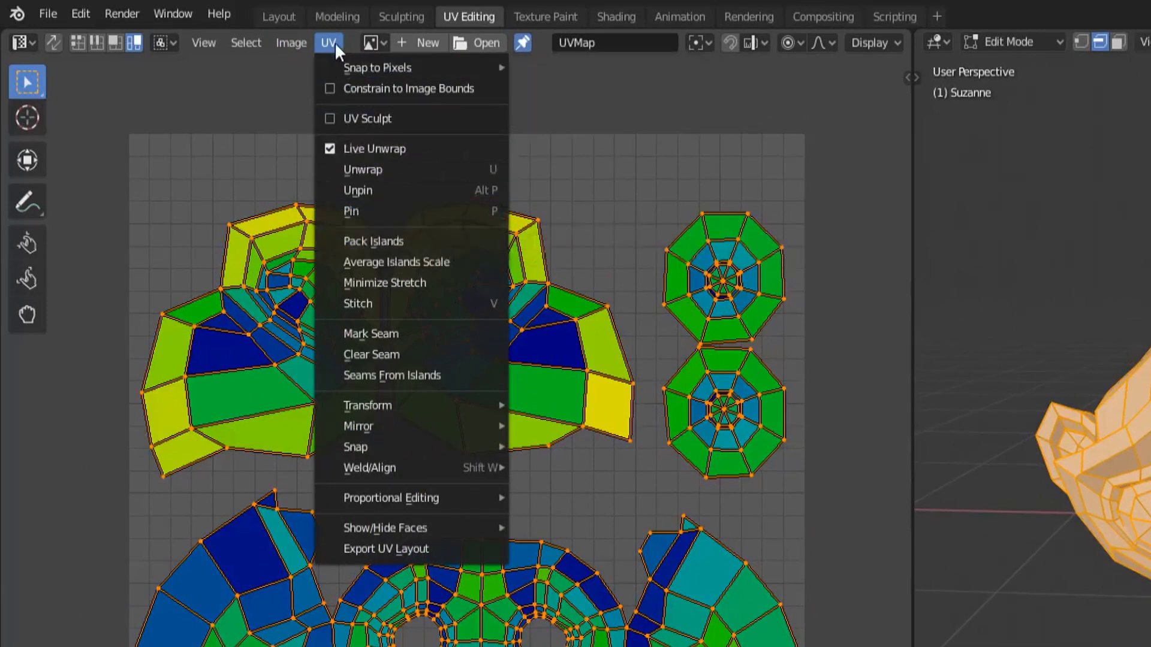
left_click(467, 262)
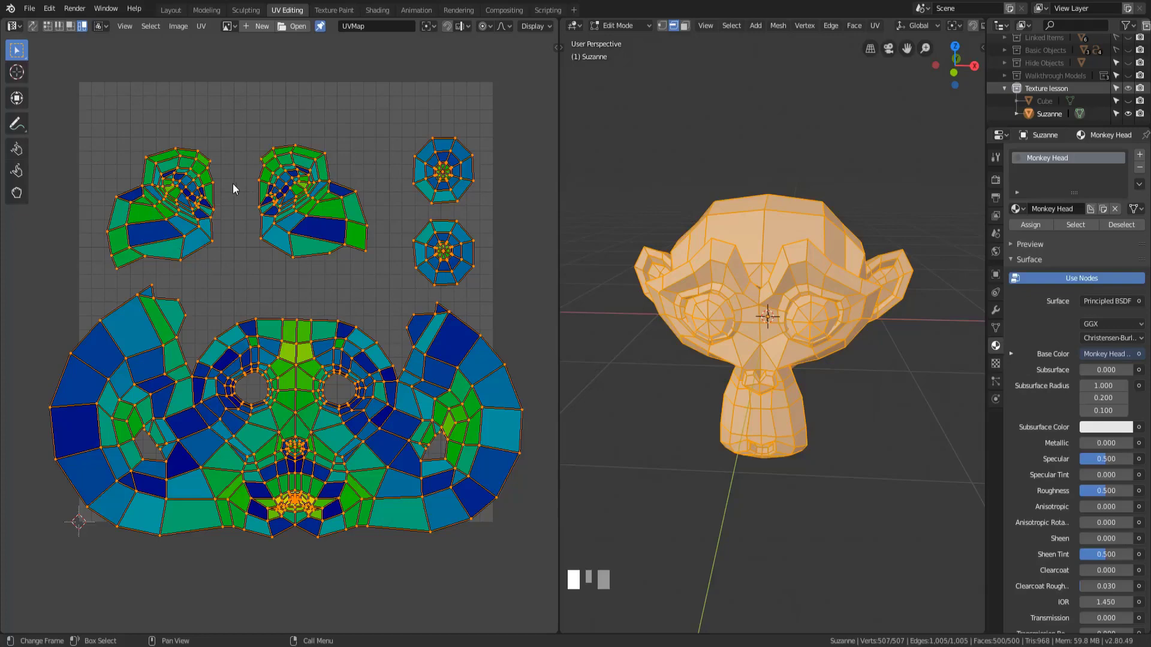
Run Pack Islands from the UV menu to fill the UV square.
left_click(201, 26)
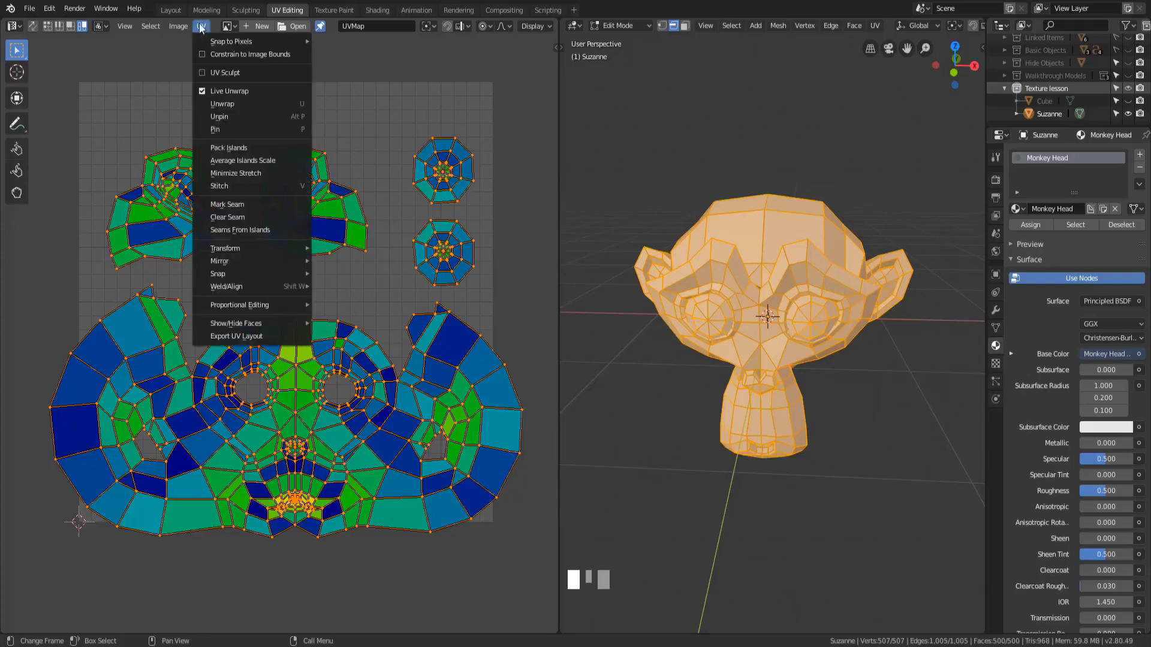
left_click(261, 150)
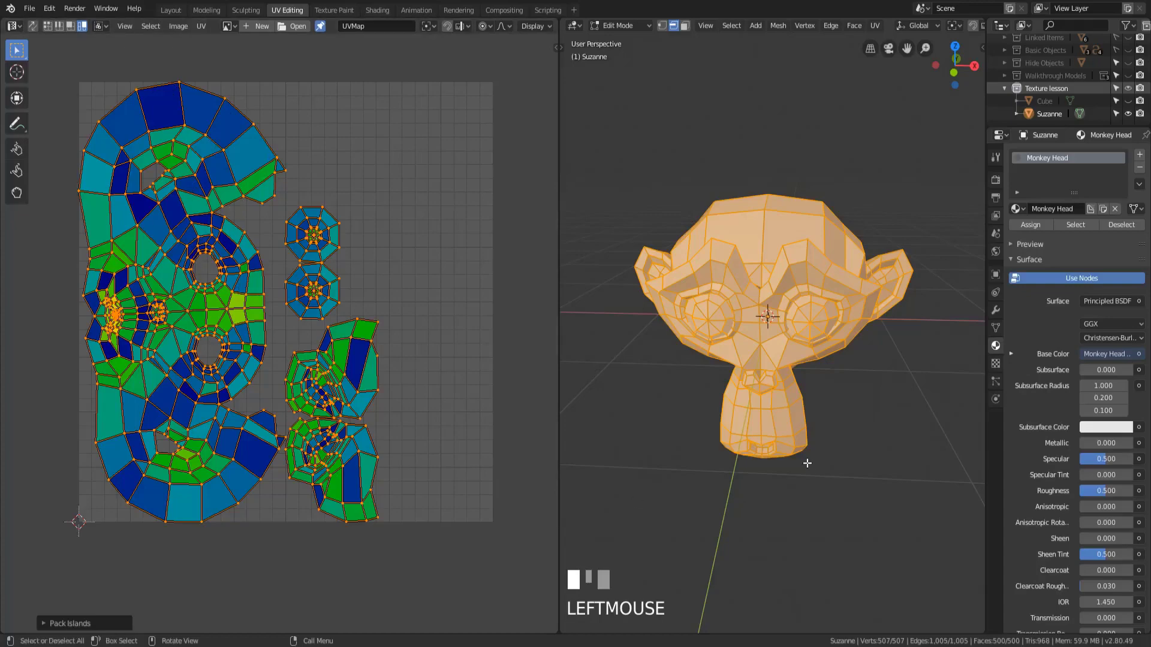
Select a shortest-path edge run over the top of Suzanne's head and down the centre line.
left_click_drag(561, 317, 449, 324)
middle_click_drag(599, 323, 652, 319)
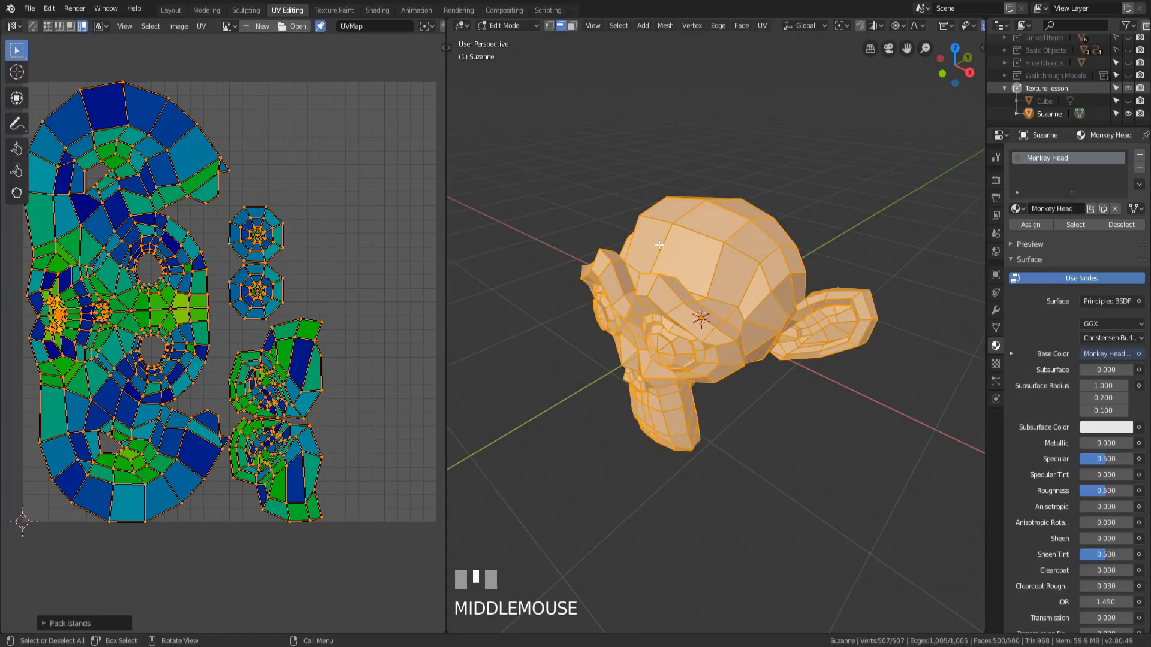
left_click(695, 280)
middle_click_drag(679, 250, 779, 336)
left_click(733, 251, "ctrl")
middle_click_drag(855, 427, 690, 204)
left_click(718, 358, "ctrl")
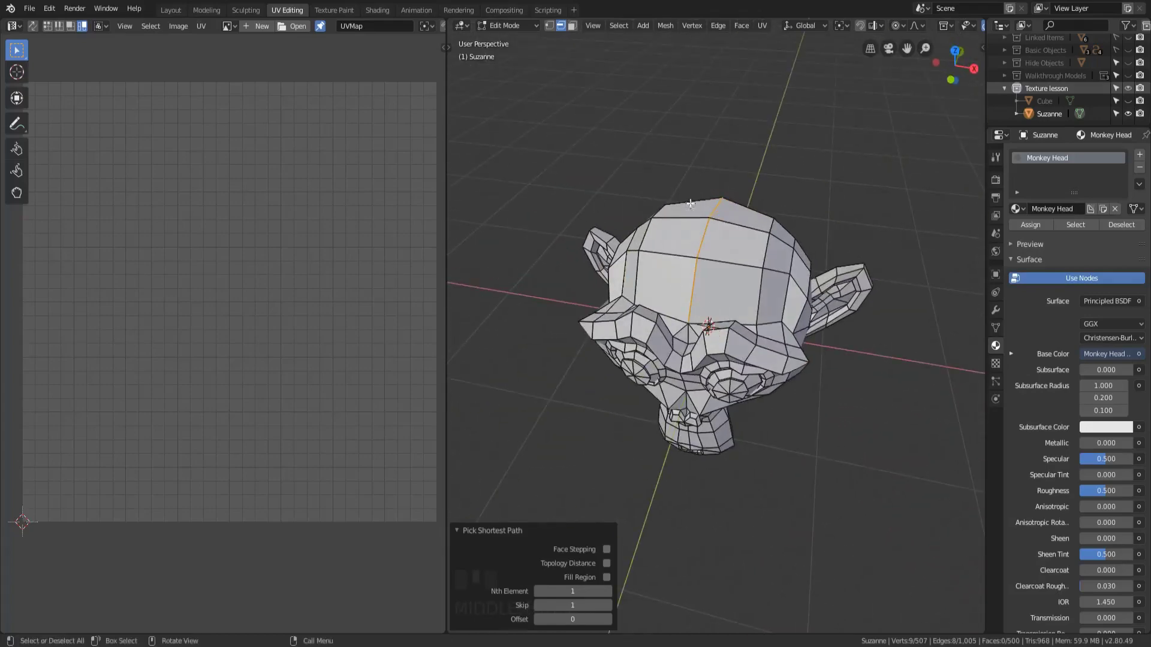
Extend the edge path down the back of the neck and mark it as a seam.
middle_click_drag(663, 344, 697, 313)
middle_click_drag(814, 362, 717, 340)
scroll(639, 398, "up", 3)
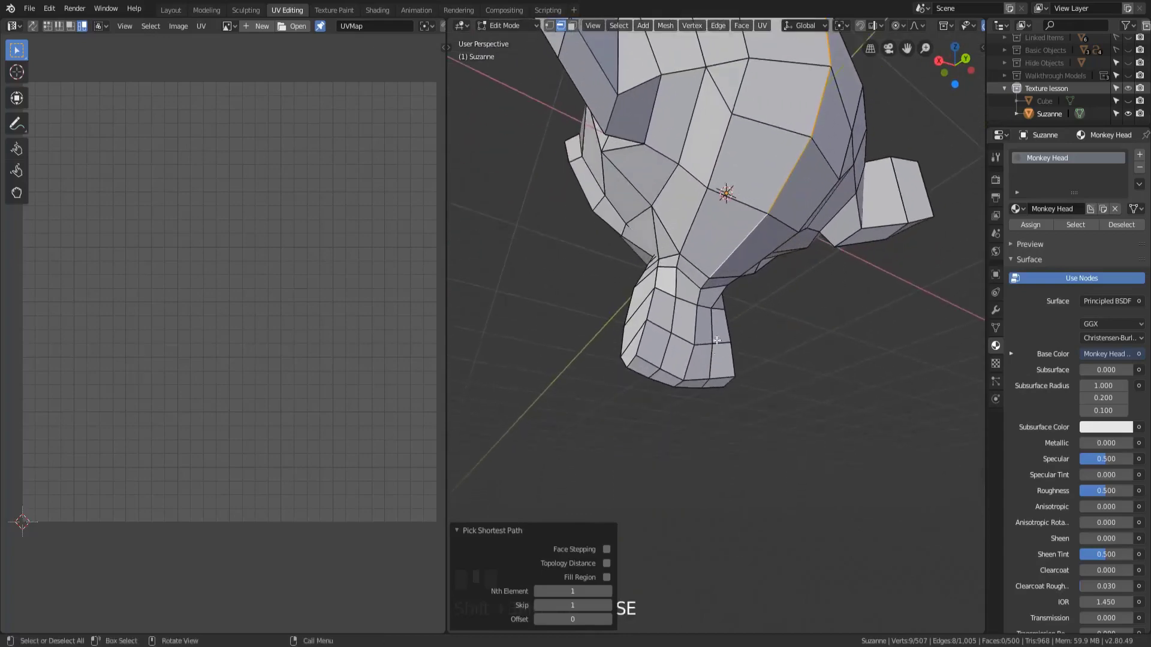
left_click(696, 379, "ctrl")
middle_click_drag(678, 404, 781, 406)
left_click(647, 374, "shift")
right_click(720, 326)
left_click(720, 326)
Select all geometry and unwrap Suzanne into a head island plus two eye islands.
scroll(707, 365, "down", 4)
key("a")
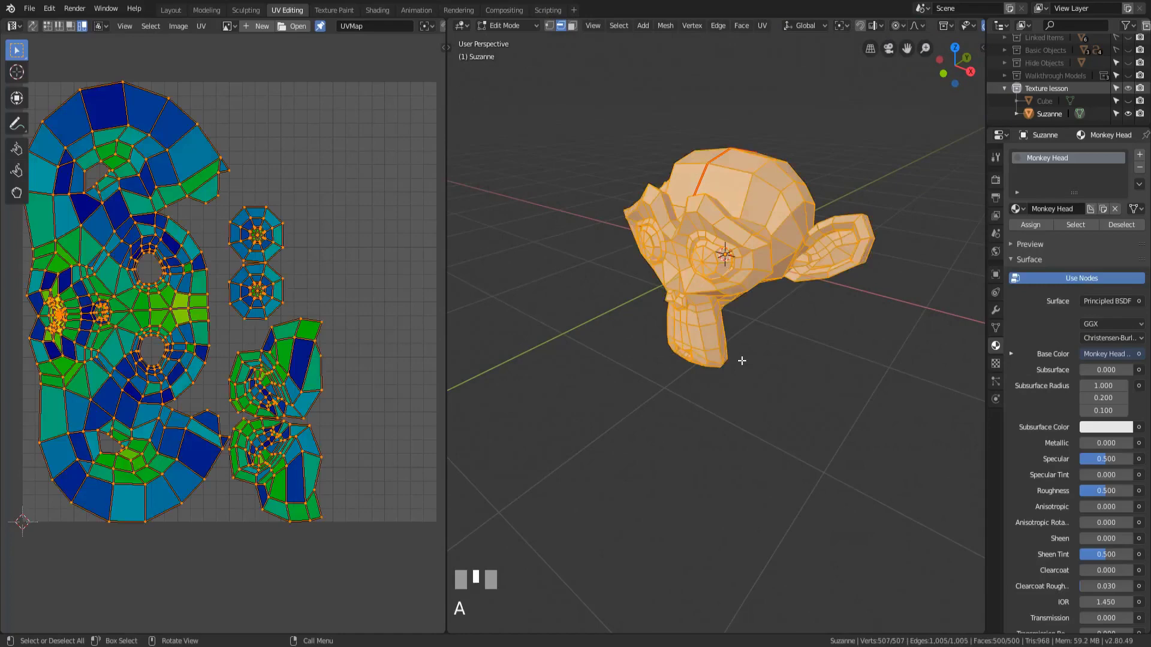
key("u")
left_click(742, 359)
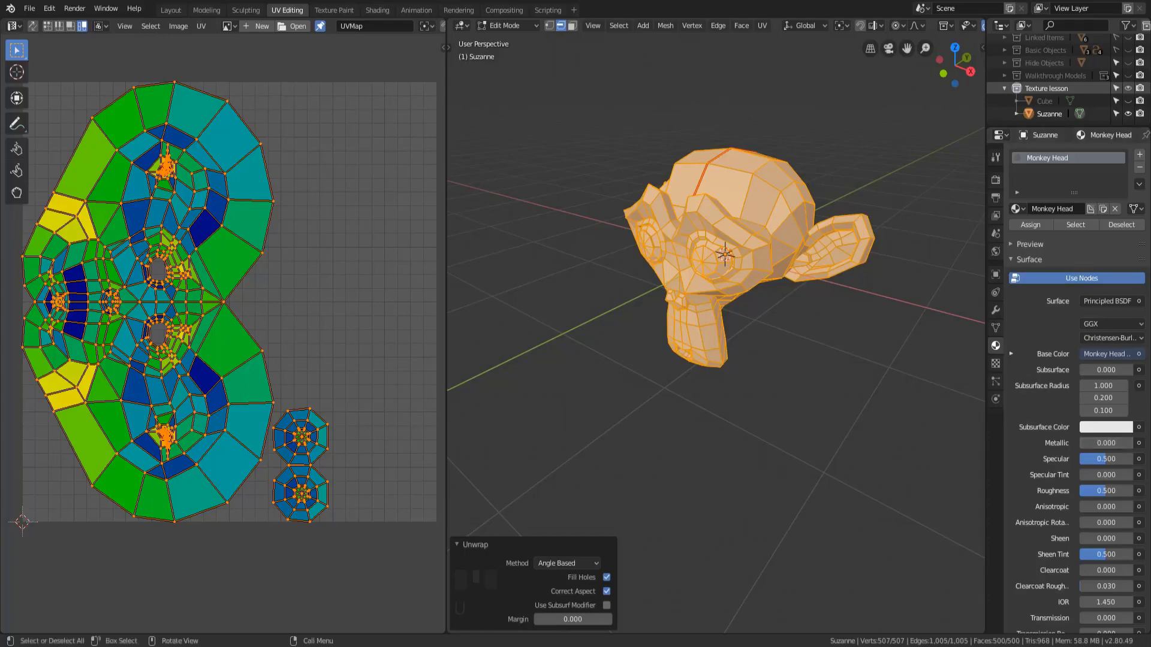
middle_click_drag(839, 252, 800, 233)
Select the edge loop along the lower edge of one ear.
scroll(830, 239, "up", 5)
left_click(806, 243)
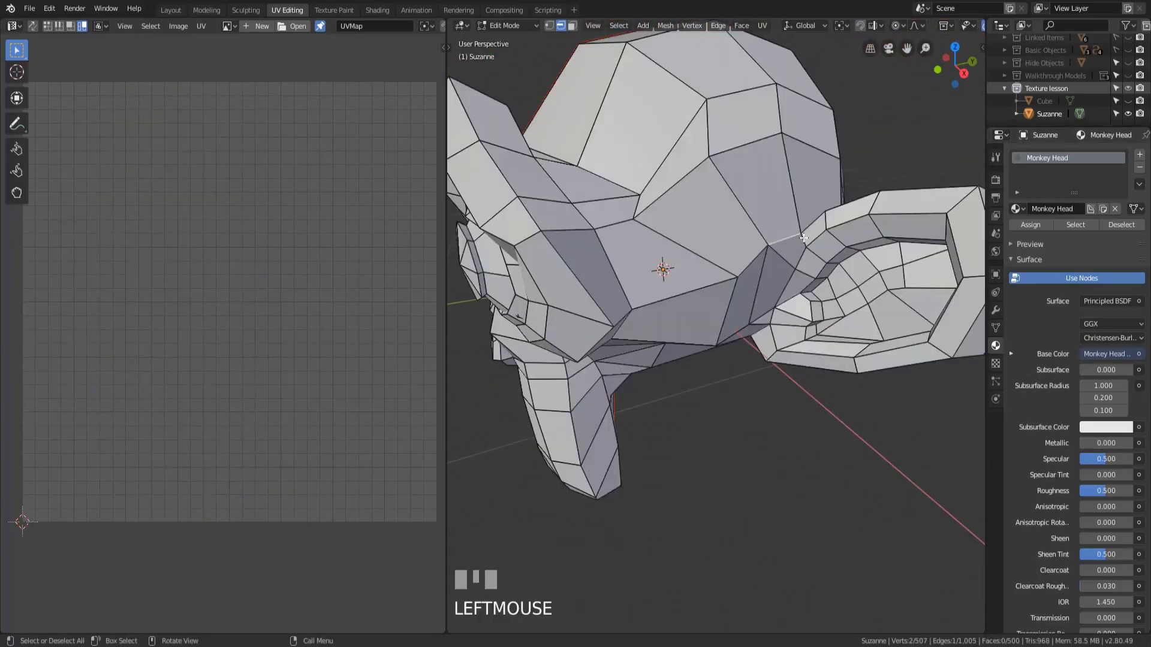
left_click(803, 248)
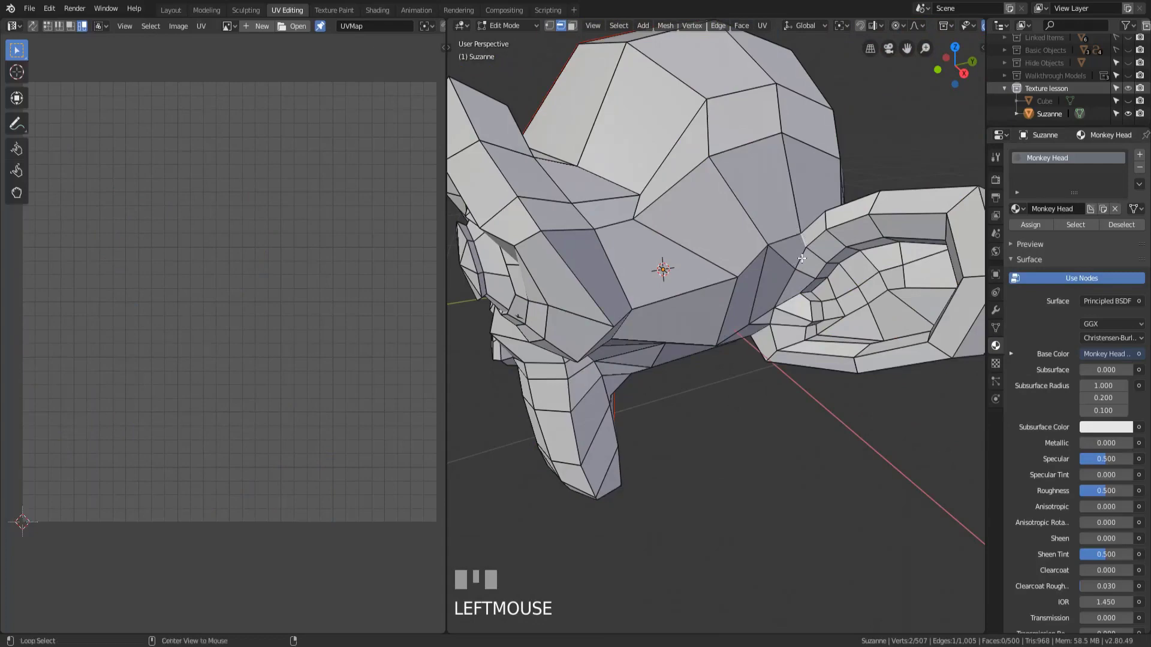
left_click(801, 258, "alt")
mouse_move(801, 258)
middle_mouse_down()
mouse_move(785, 240)
mouse_move(839, 275)
mouse_move(806, 249)
middle_mouse_up()
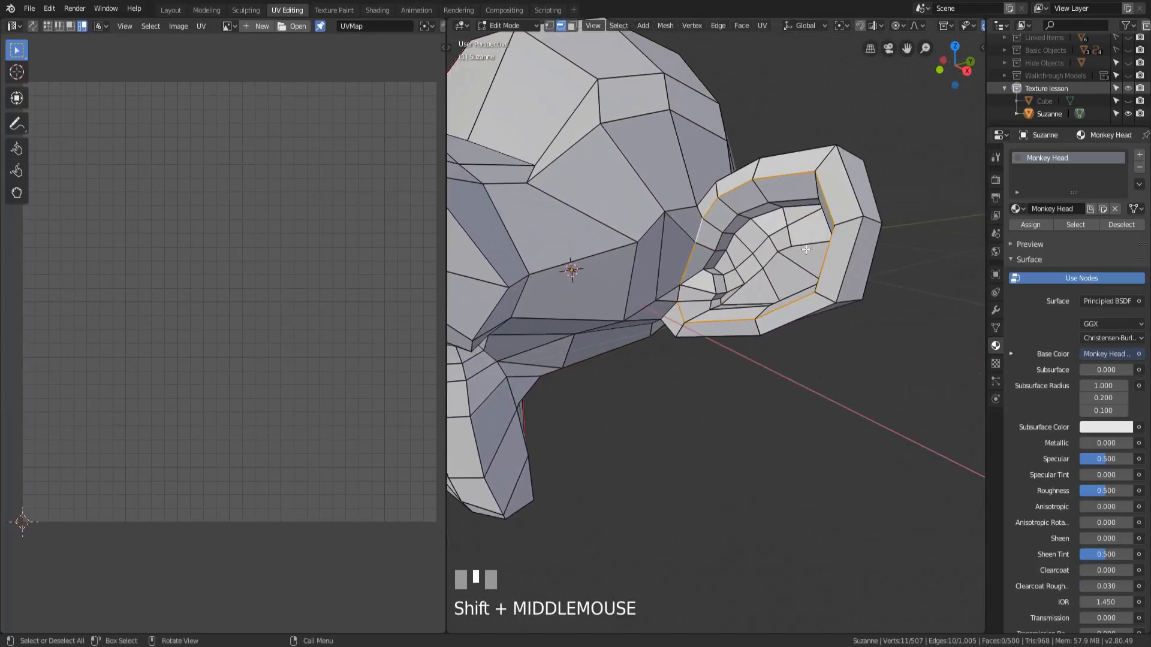
scroll(680, 292, "up", 2)
middle_click_drag(681, 292, 632, 292, "shift")
scroll(659, 276, "up", 3)
scroll(632, 291, "down", 2)
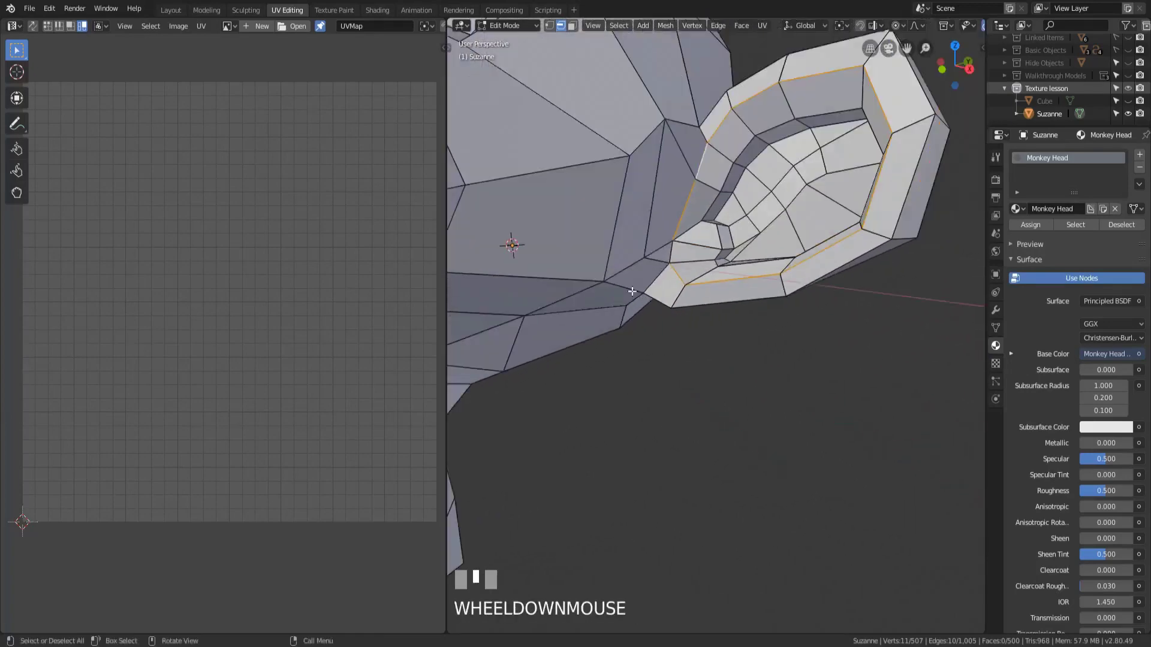
left_click(656, 296, "alt")
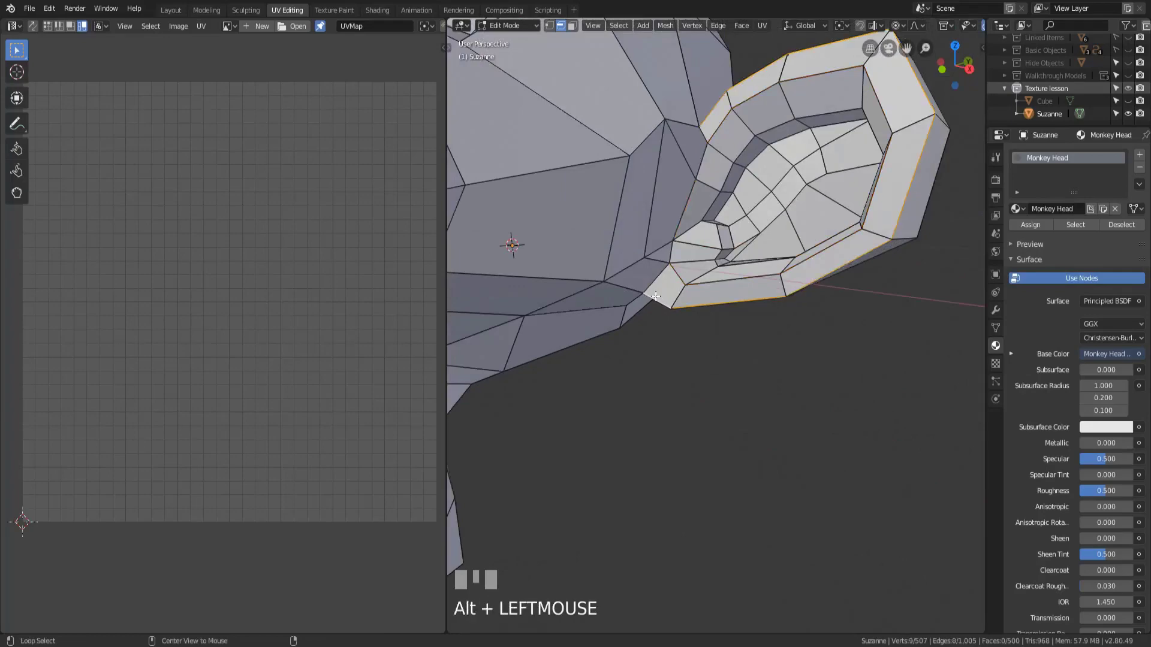
middle_click_drag(657, 296, 750, 318)
middle_click_drag(675, 224, 914, 195)
Drop a stray edge and add rim edges one by one to close the loop around the ear.
left_click(916, 188, "shift")
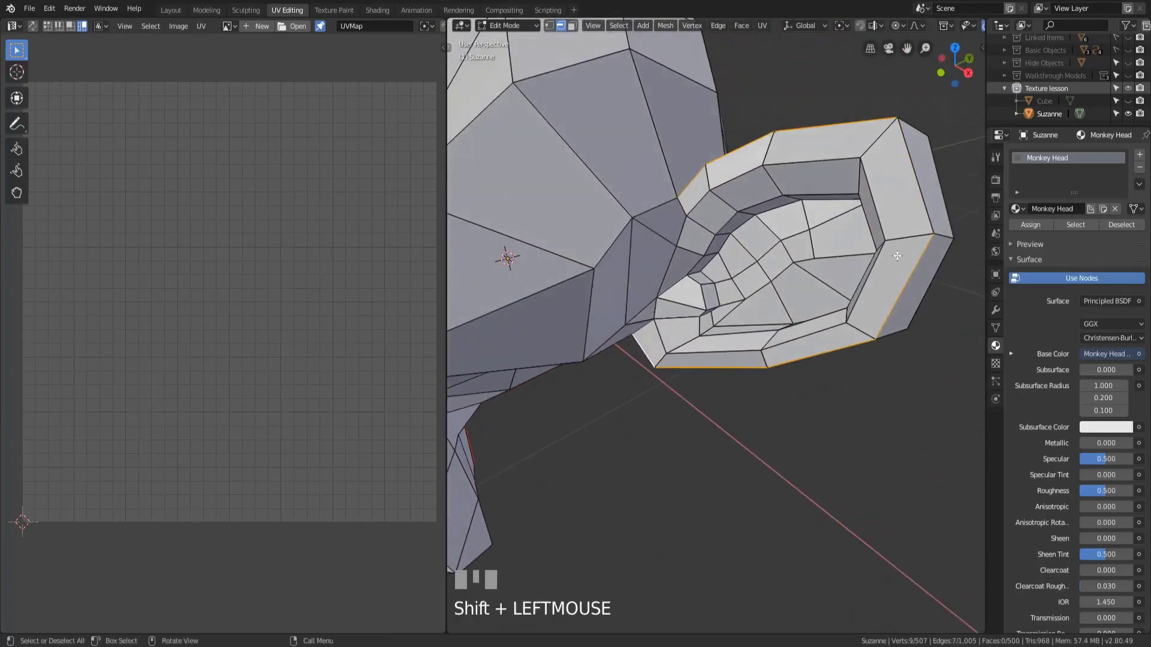
left_click(682, 207, "shift")
left_click(681, 227, "shift")
left_click(665, 270, "shift")
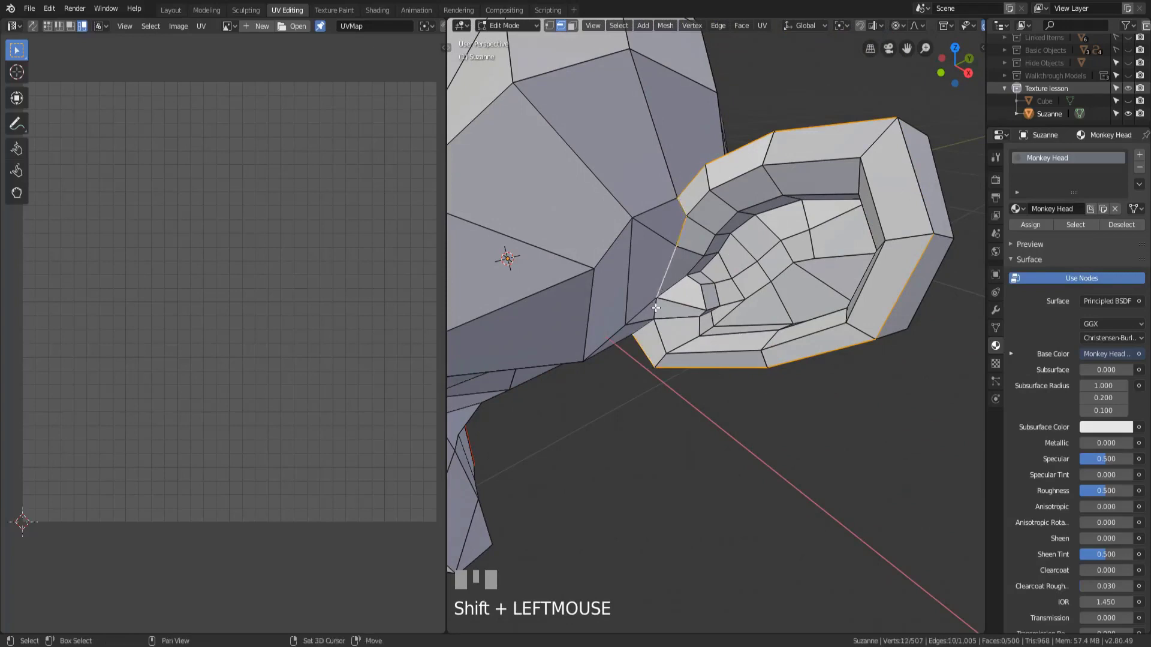
left_click(652, 316, "shift")
left_click(641, 329, "shift")
middle_click_drag(642, 328, 741, 323)
left_click(704, 232, "shift")
left_click(641, 230, "shift")
left_click(617, 383, "shift")
Mark the completed ear loop as a seam.
scroll(627, 416, "down", 2)
scroll(753, 344, "up", 1)
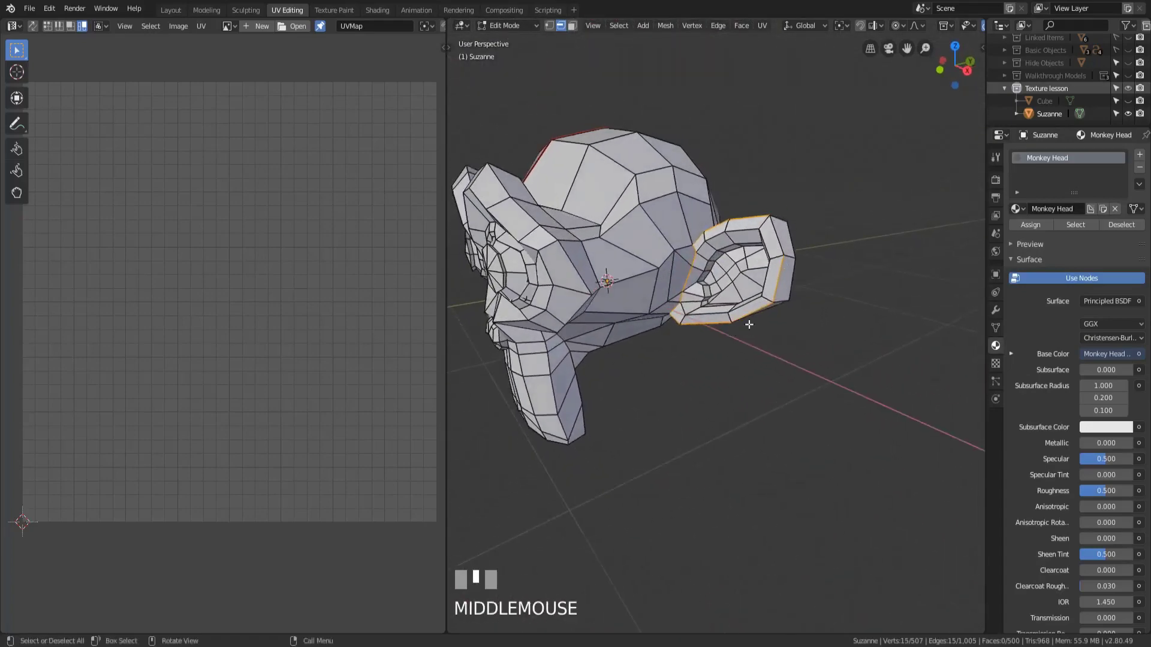
right_click(793, 318)
right_click(793, 318)
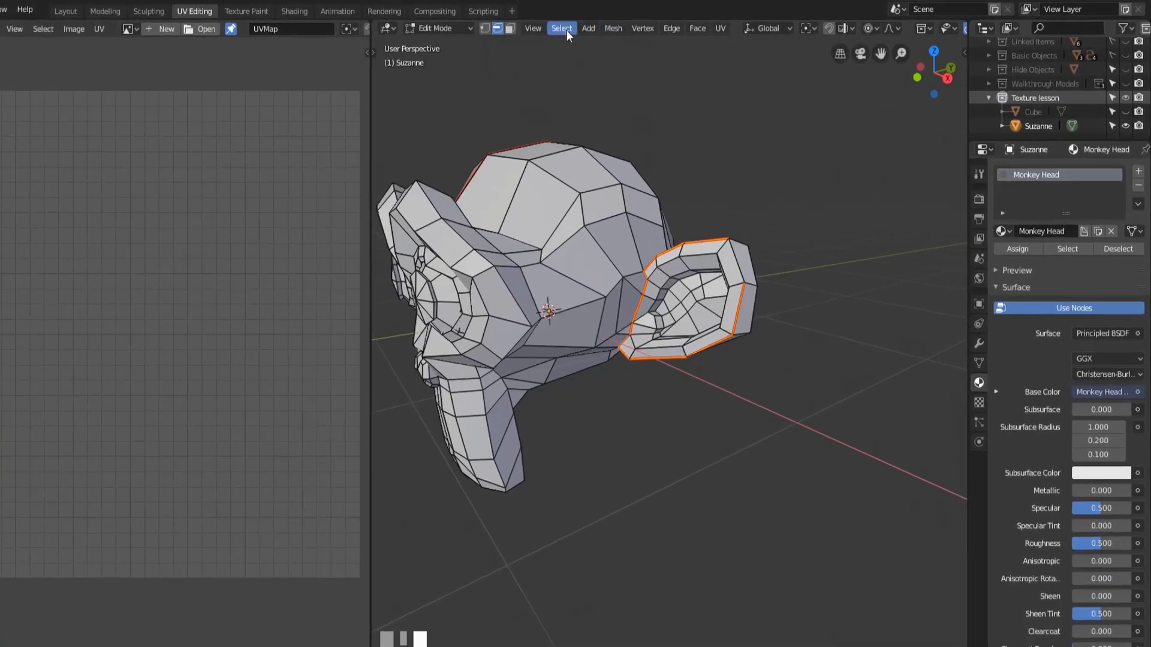
Mirror the ear loop selection to the other ear and mark it as a seam.
left_click(622, 26)
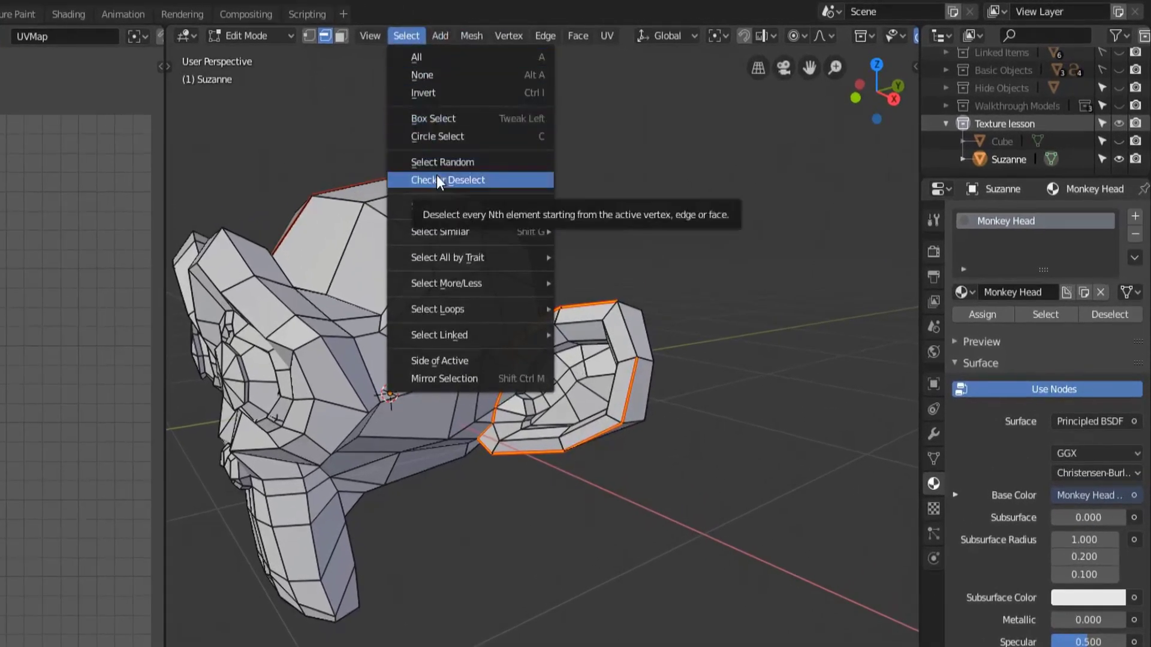
left_click(457, 378)
middle_click_drag(419, 474, 652, 479)
middle_click_drag(344, 502, 595, 529)
key("ctrl+e")
left_click(630, 468)
Select all and unwrap Suzanne with the new ear seams.
key("a")
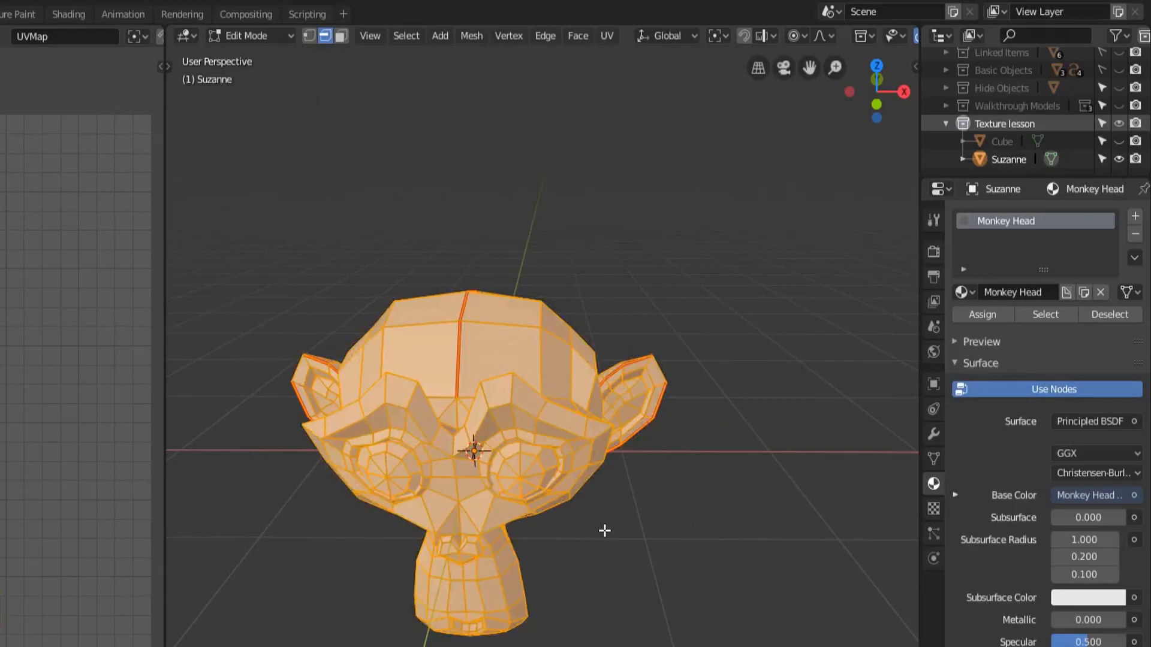
key("u")
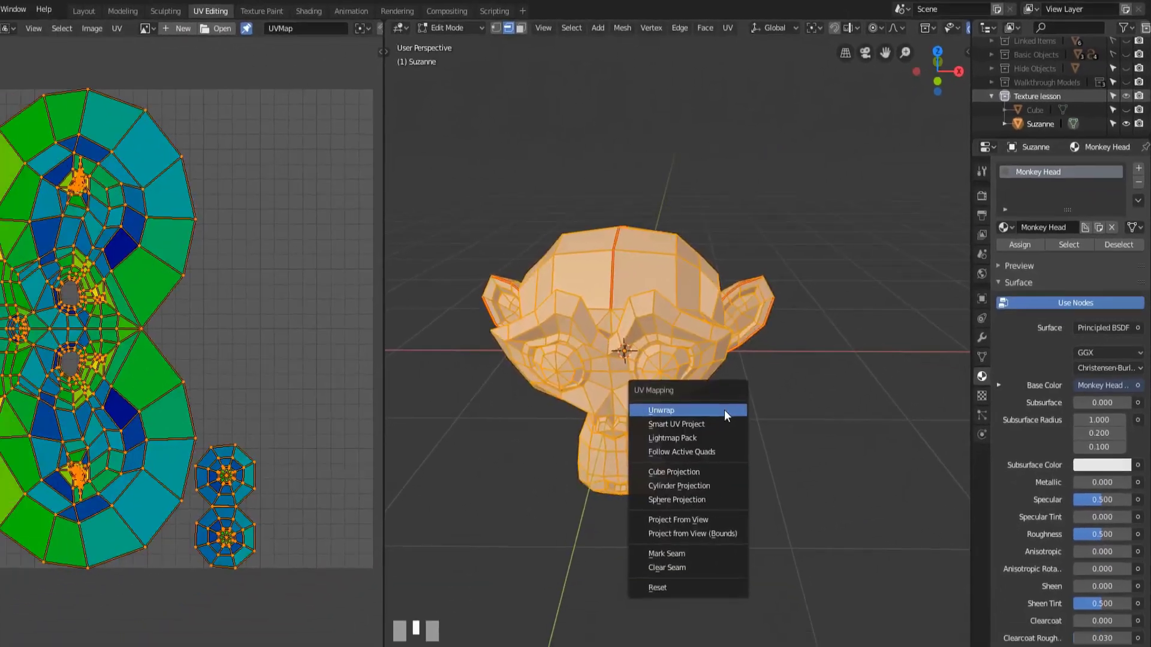
left_click(724, 409)
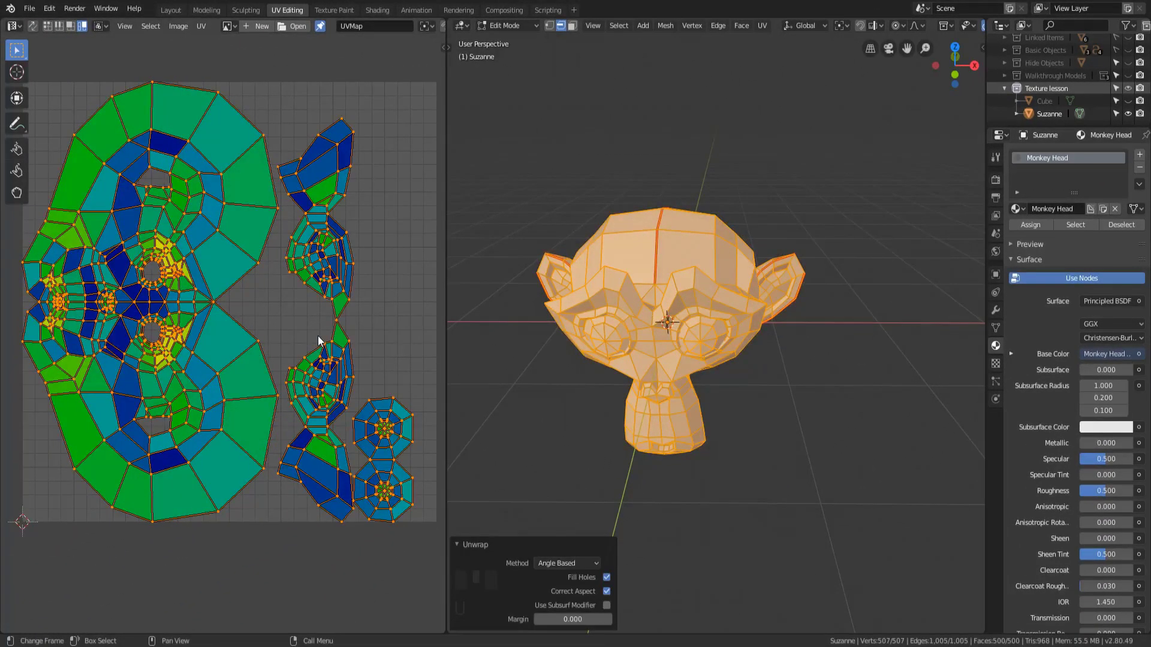
Inspect the new UV layout and 3D view, and pick an entry from the Image menu.
scroll(169, 331, "up", 1)
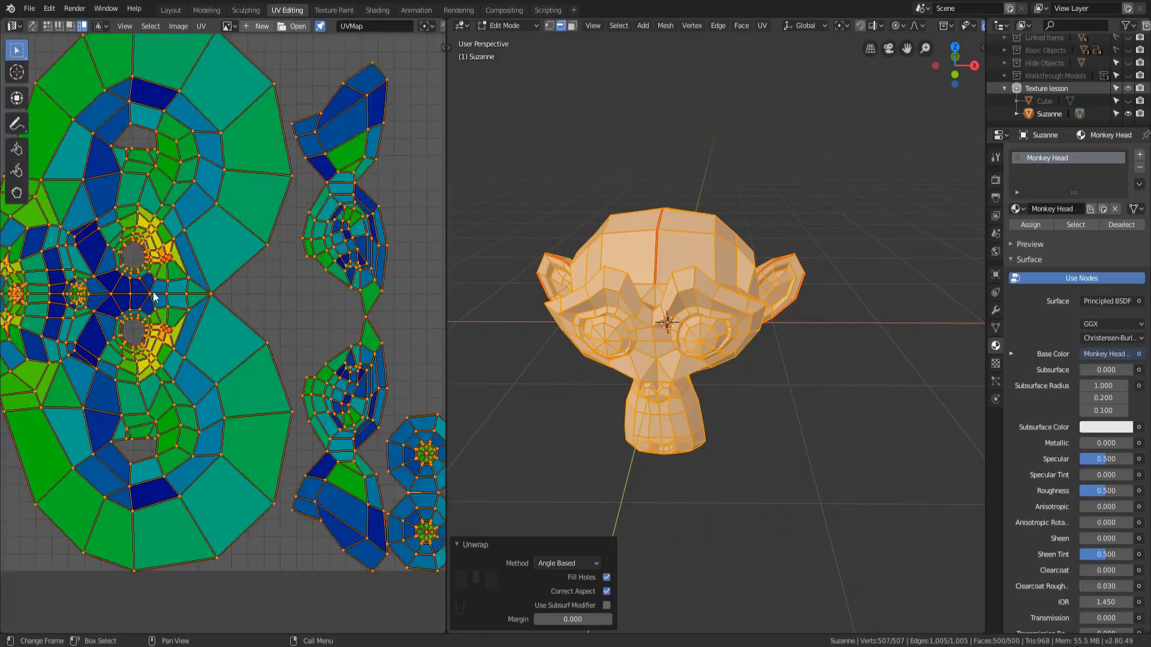
middle_click_drag(154, 296, 198, 303)
scroll(206, 234, "up", 1)
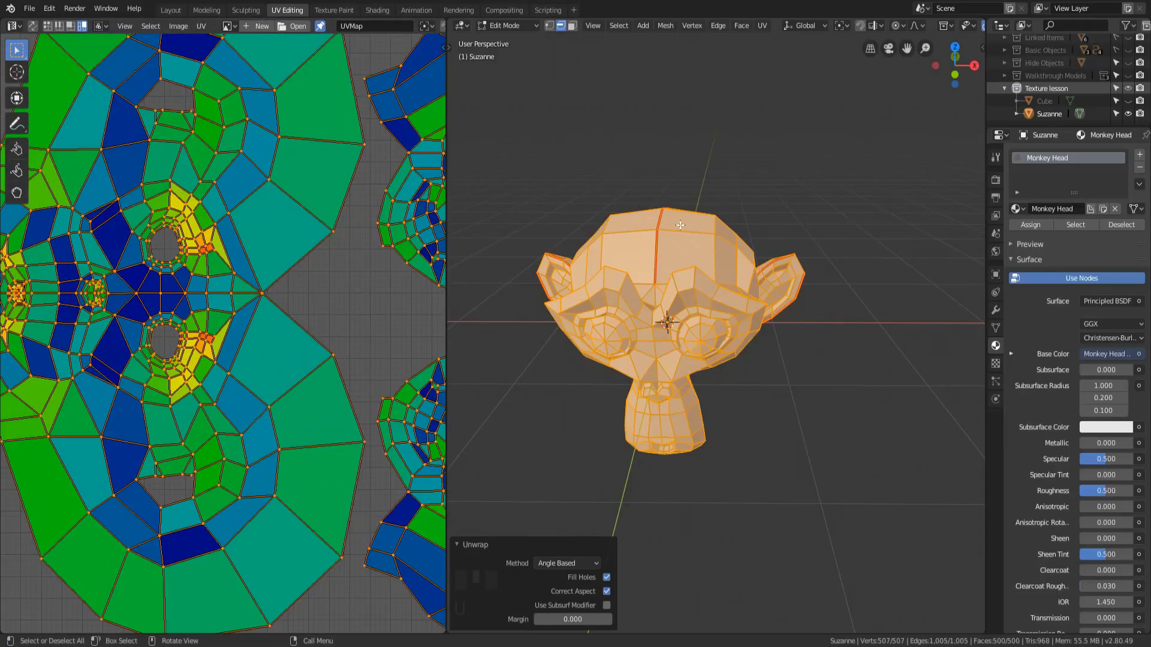
middle_click_drag(665, 322, 684, 247)
scroll(672, 299, "up", 3)
scroll(175, 121, "down", 4)
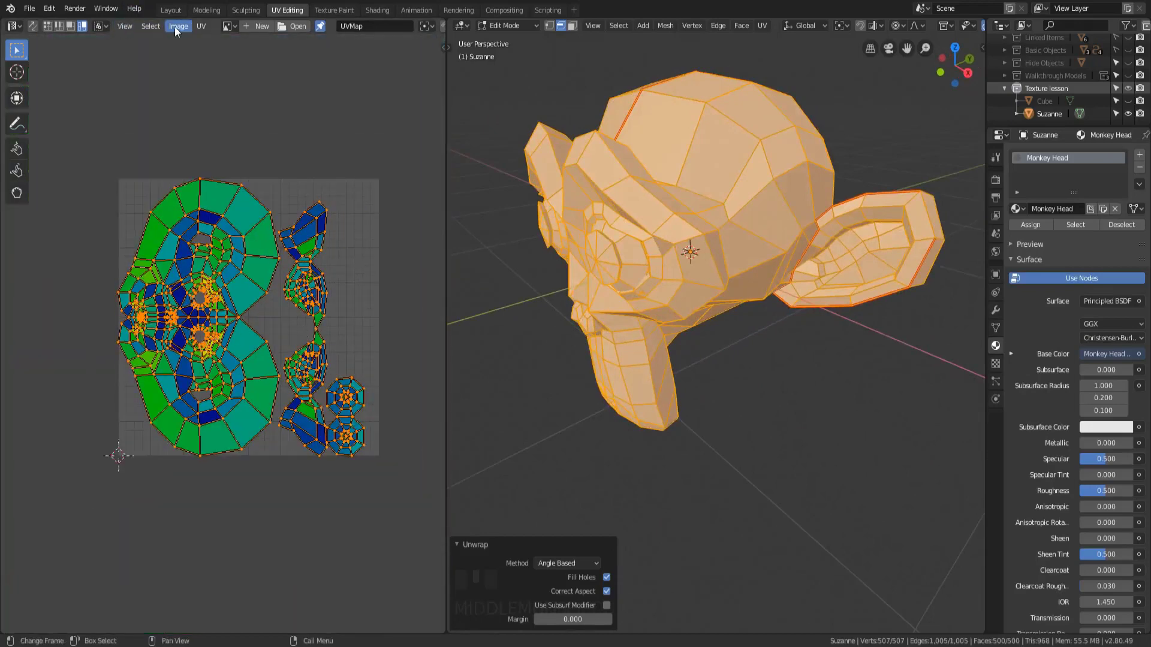
left_click(175, 27)
left_click(263, 160)
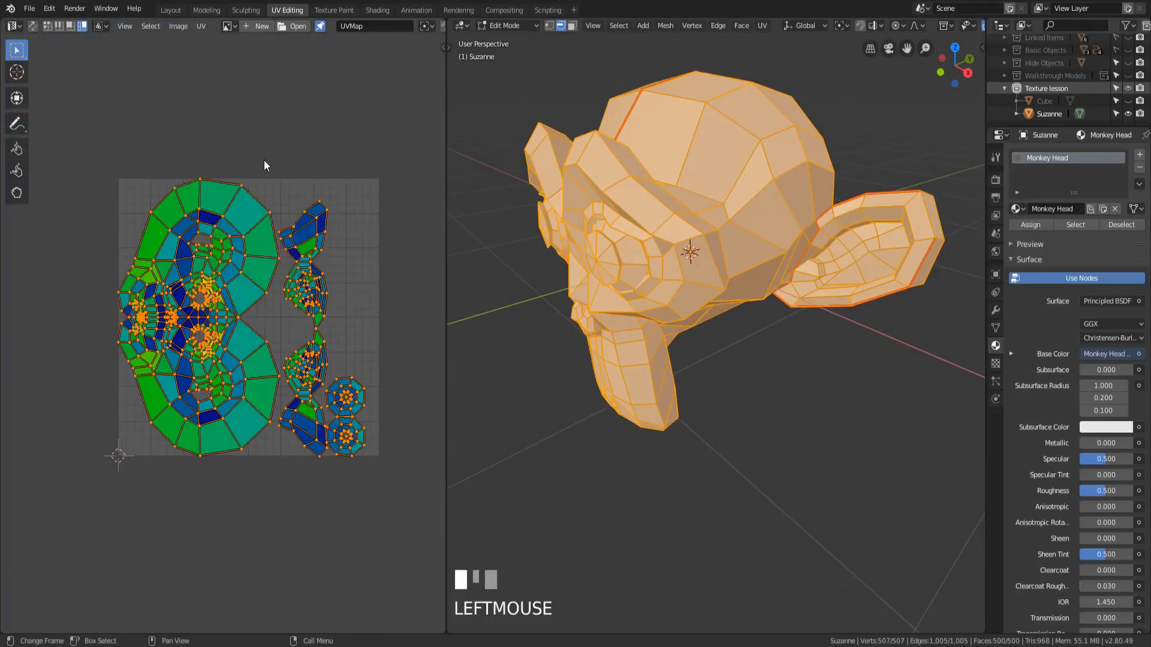
Pack the new UV islands into the square and widen the UV editor area.
left_click(201, 26)
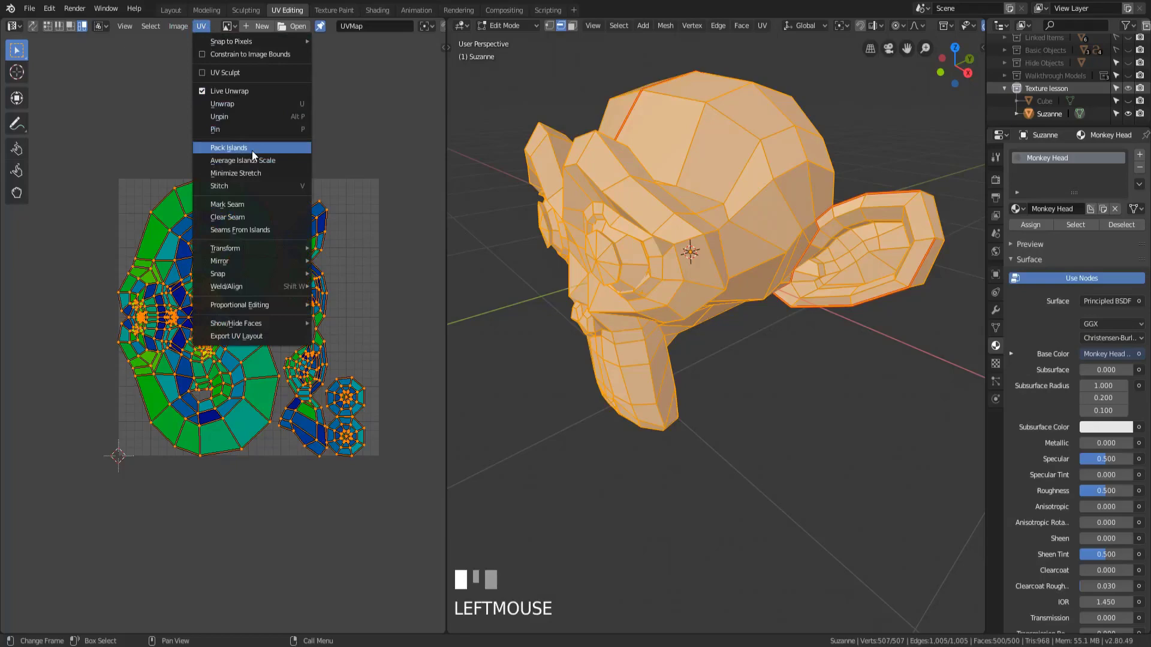
left_click(252, 149)
scroll(275, 267, "up", 3)
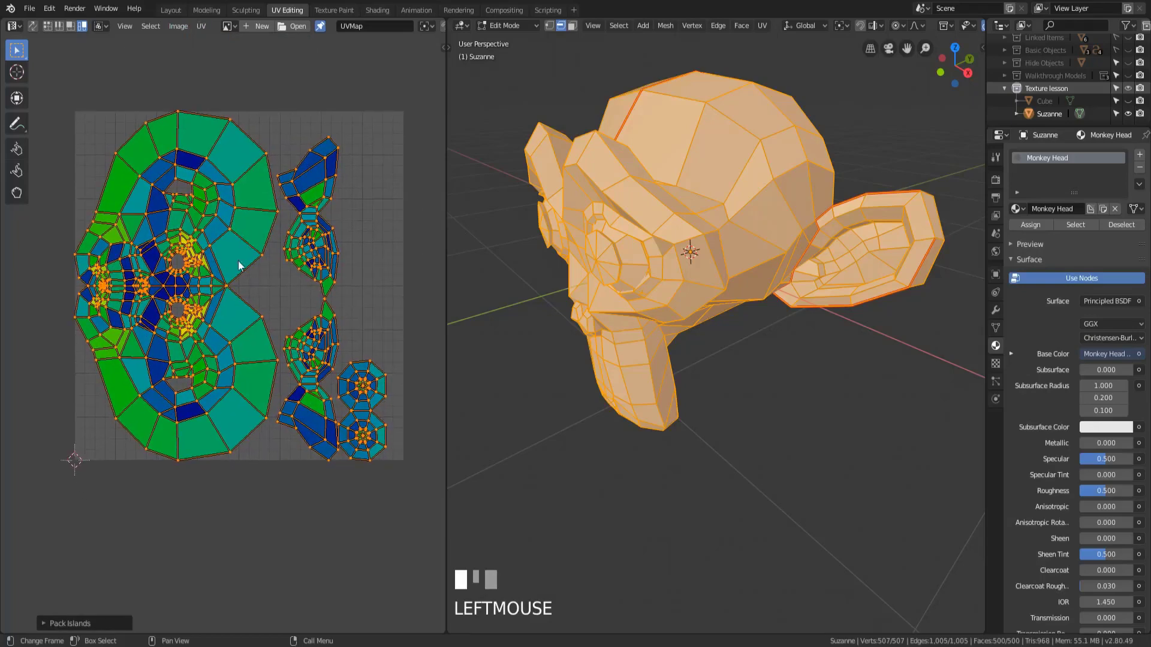
scroll(211, 371, "up", 5)
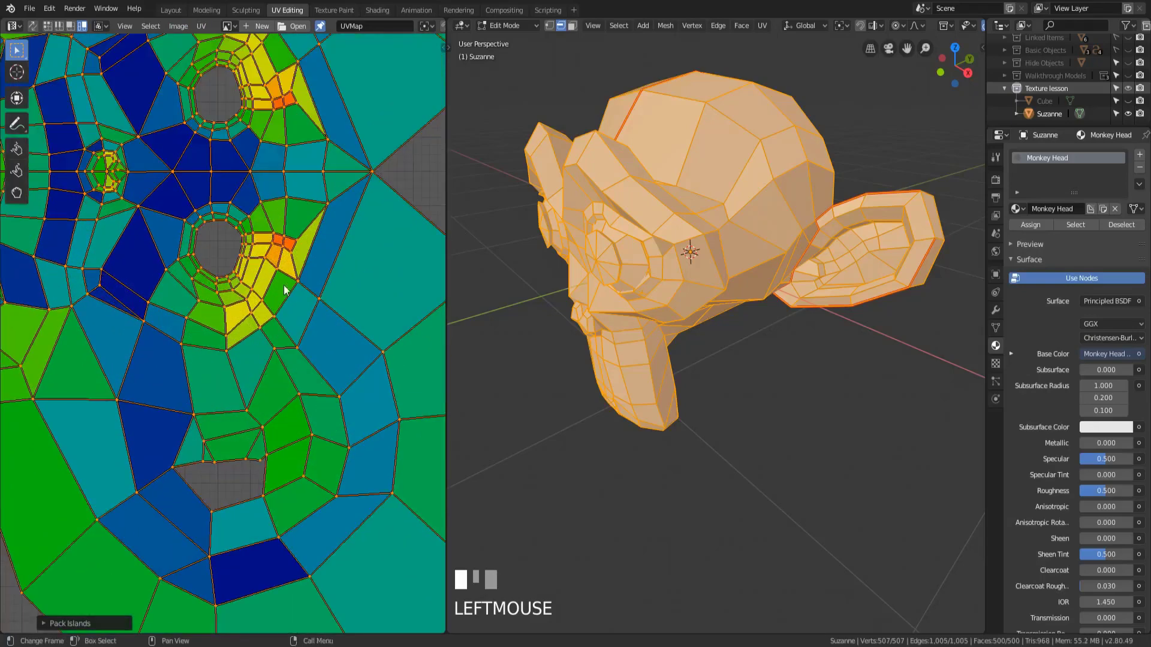
middle_click_drag(285, 290, 287, 318)
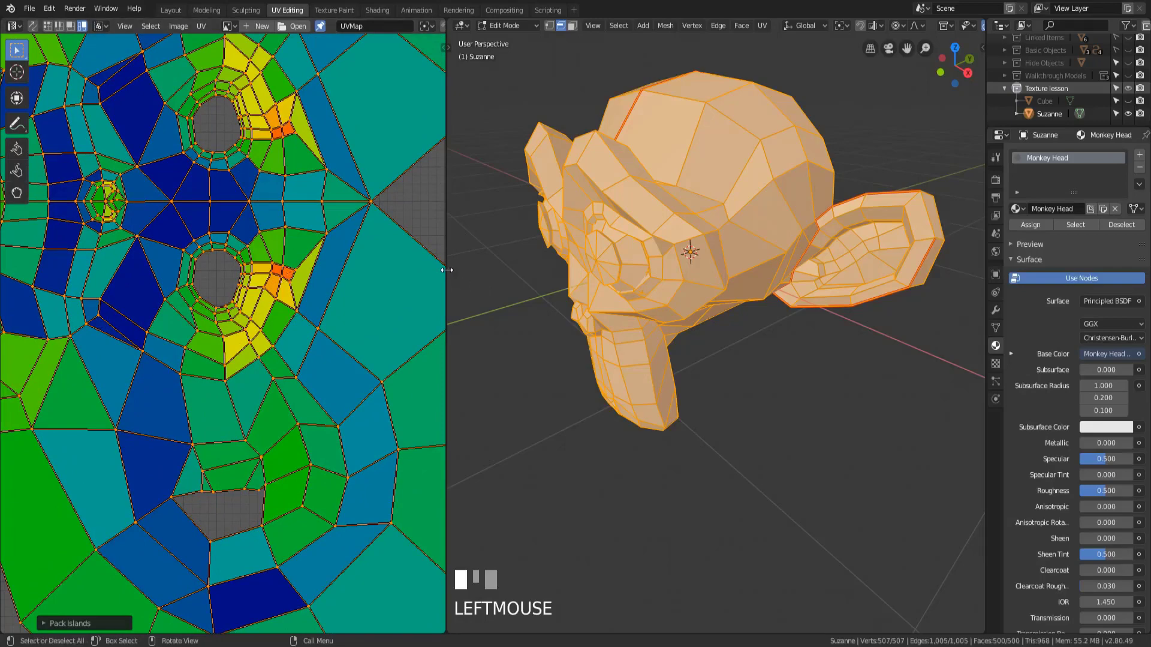
left_click_drag(447, 270, 782, 271)
scroll(630, 291, "down", 3)
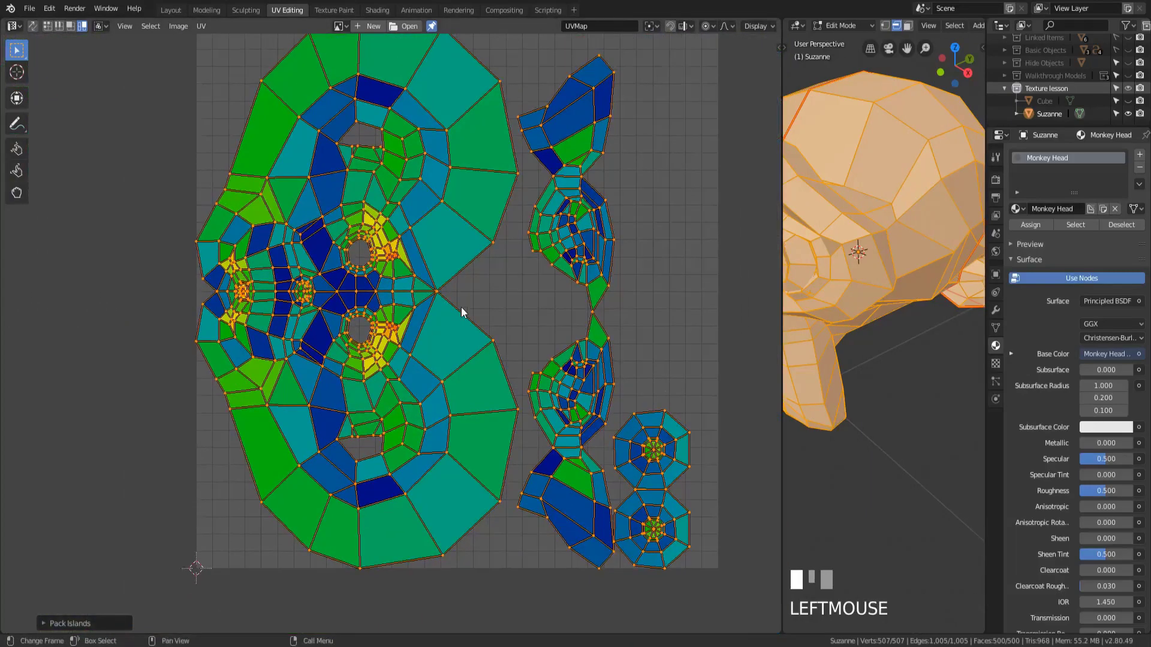
scroll(365, 315, "up", 4)
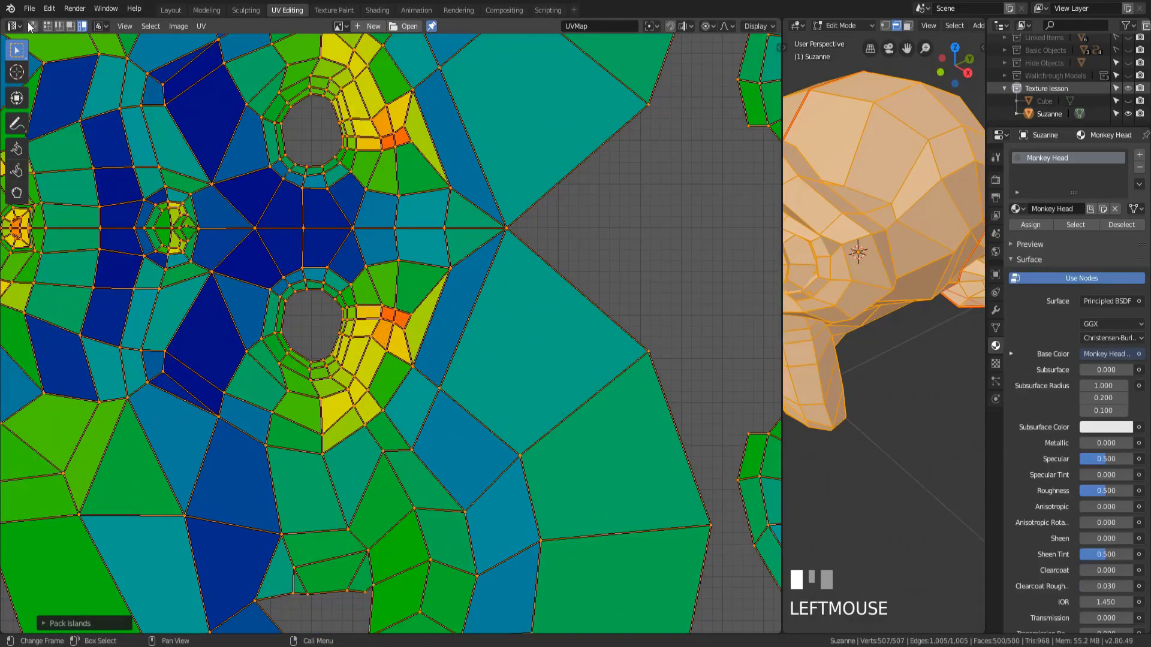
Turn on UV sync selection and face select mode, then select the two red faces beside the lower eye.
left_click(31, 26)
left_click(70, 27)
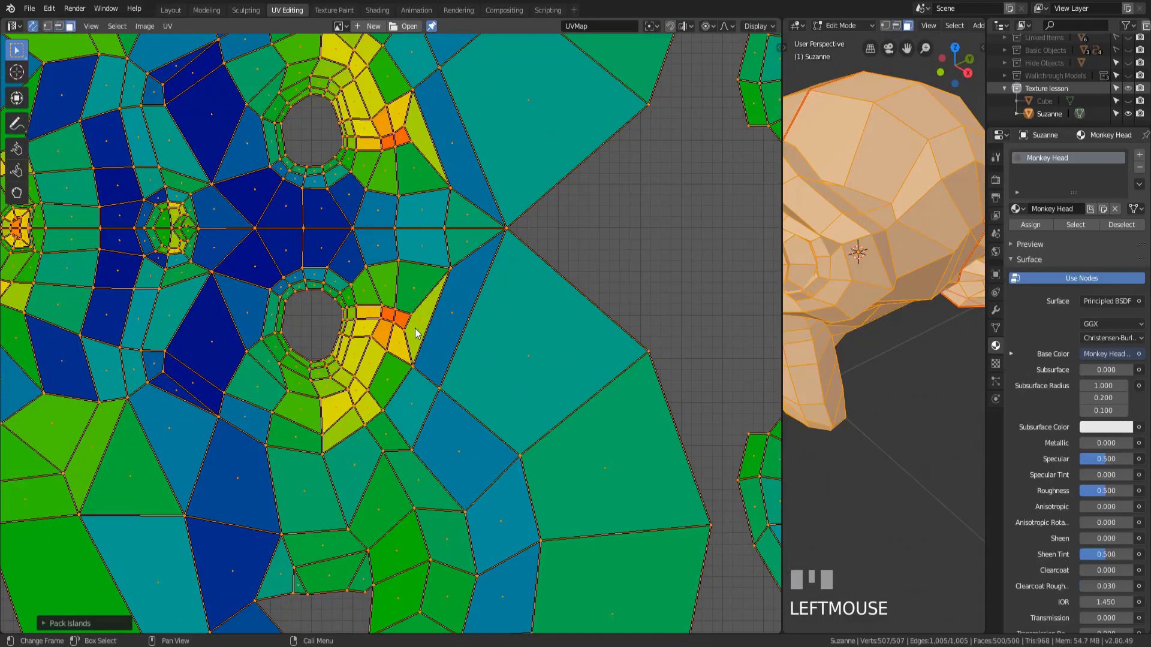
left_click(391, 319)
left_click(397, 322, "shift")
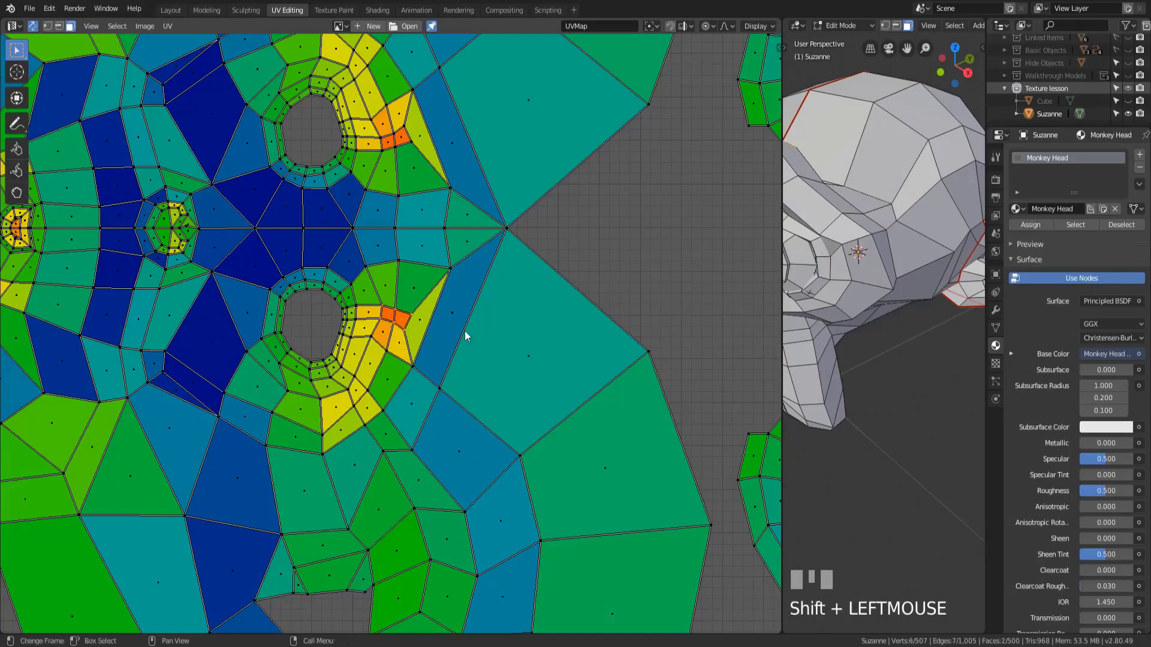
key("s")
key("Escape")
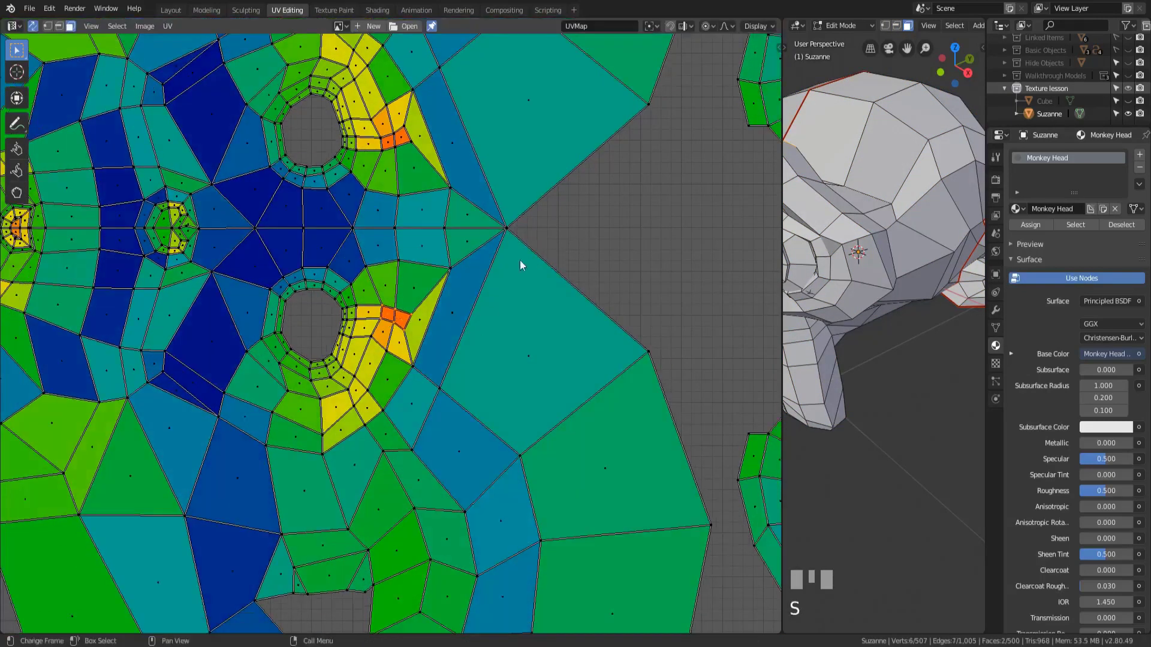
Enable proportional editing and scale up the two red faces beside the lower eye.
left_click(711, 26)
left_click(705, 47)
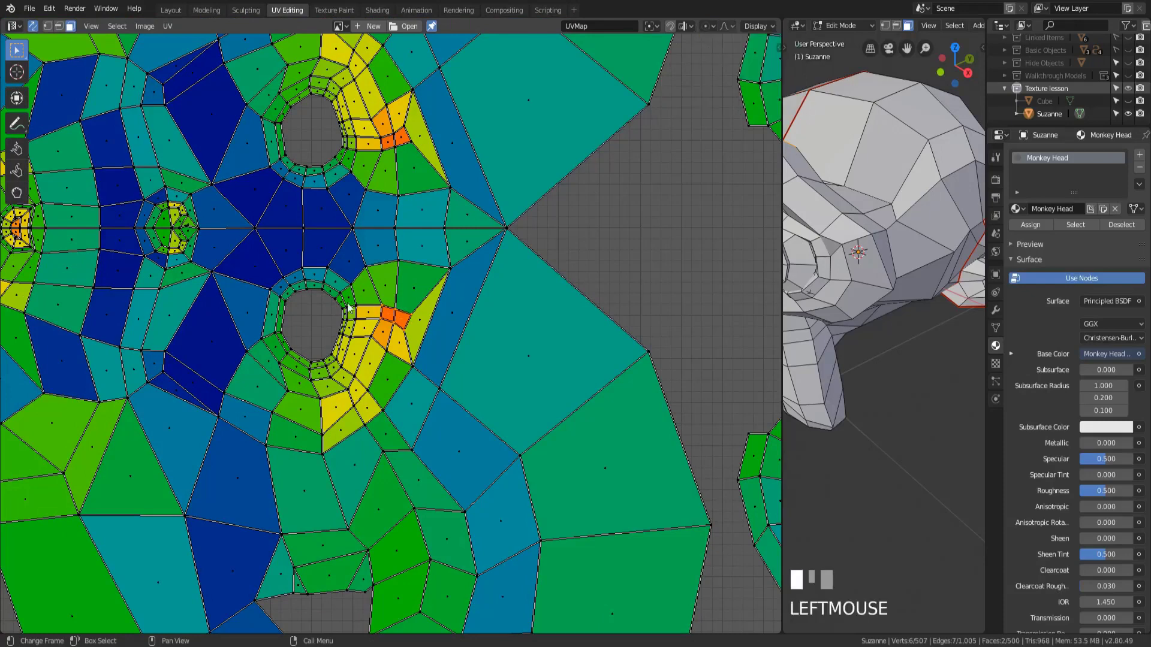
key("s")
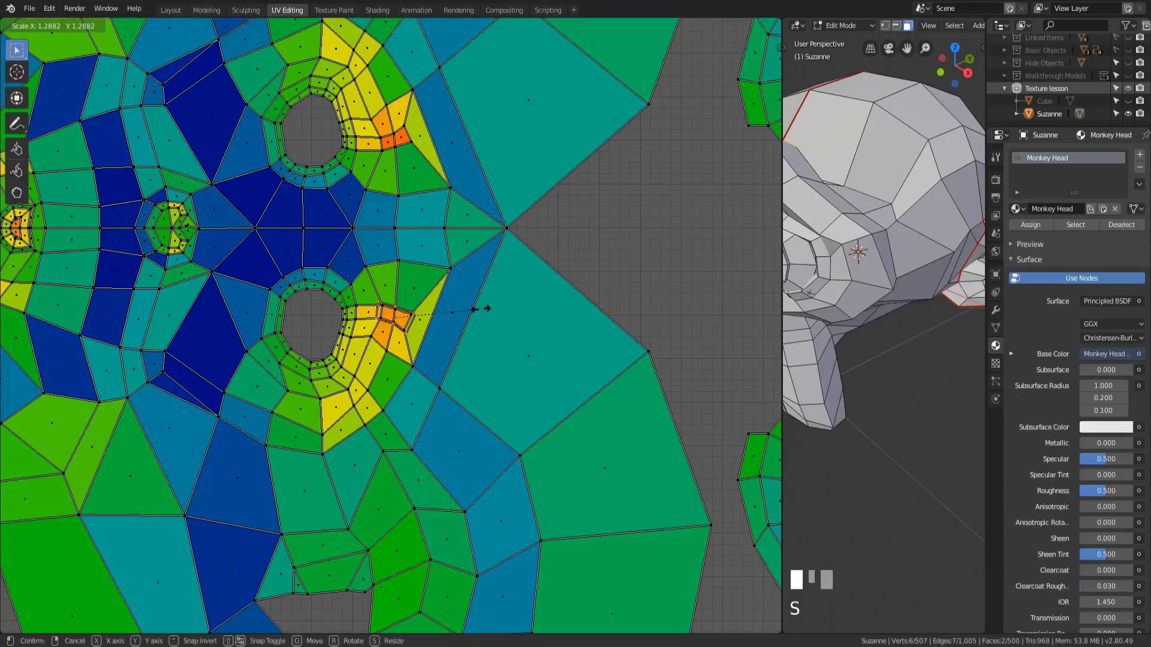
left_click(496, 309)
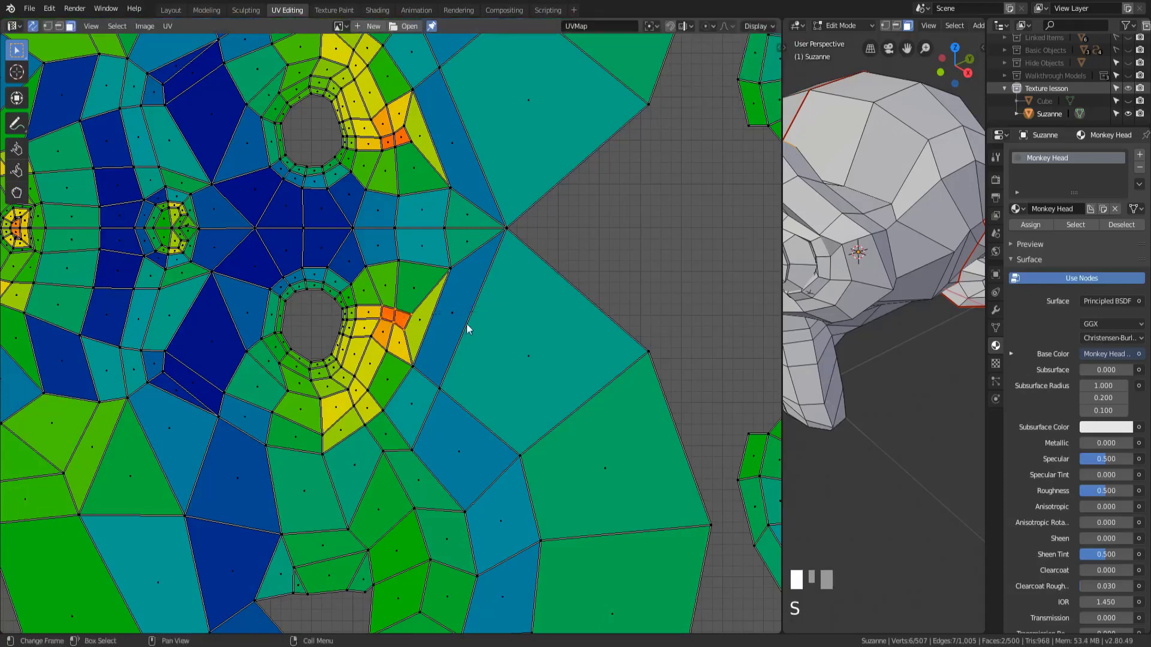
left_click(32, 26)
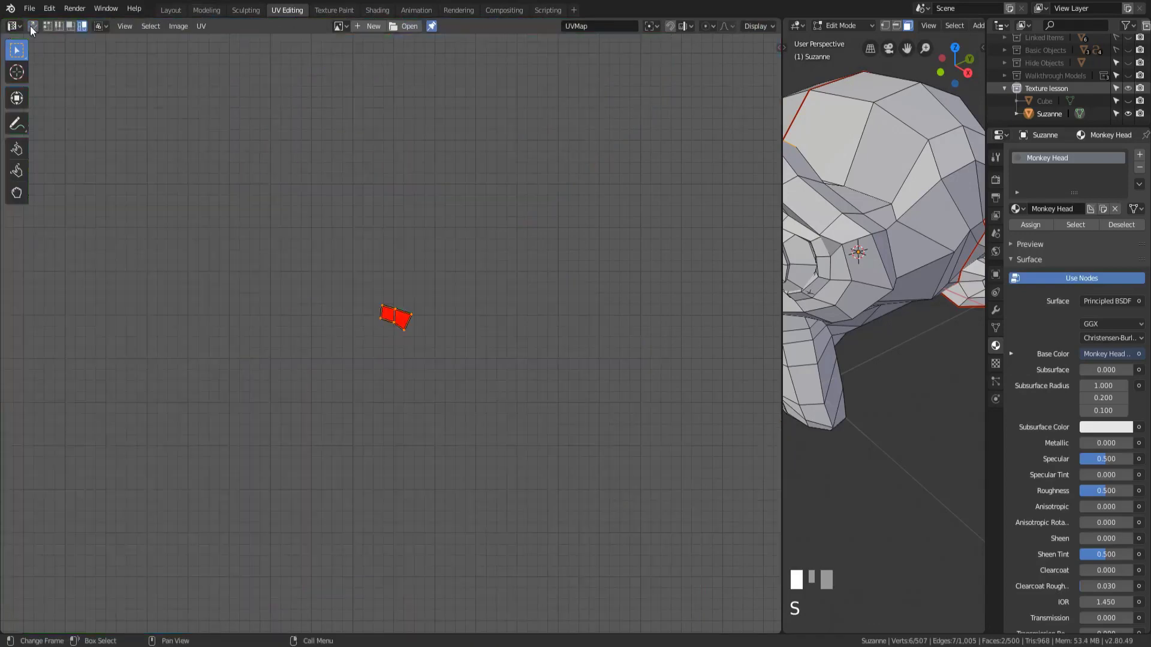
left_click(32, 26)
Proportionally scale the lower-eye red faces again with the falloff shrunk to 0.02.
left_click(708, 26)
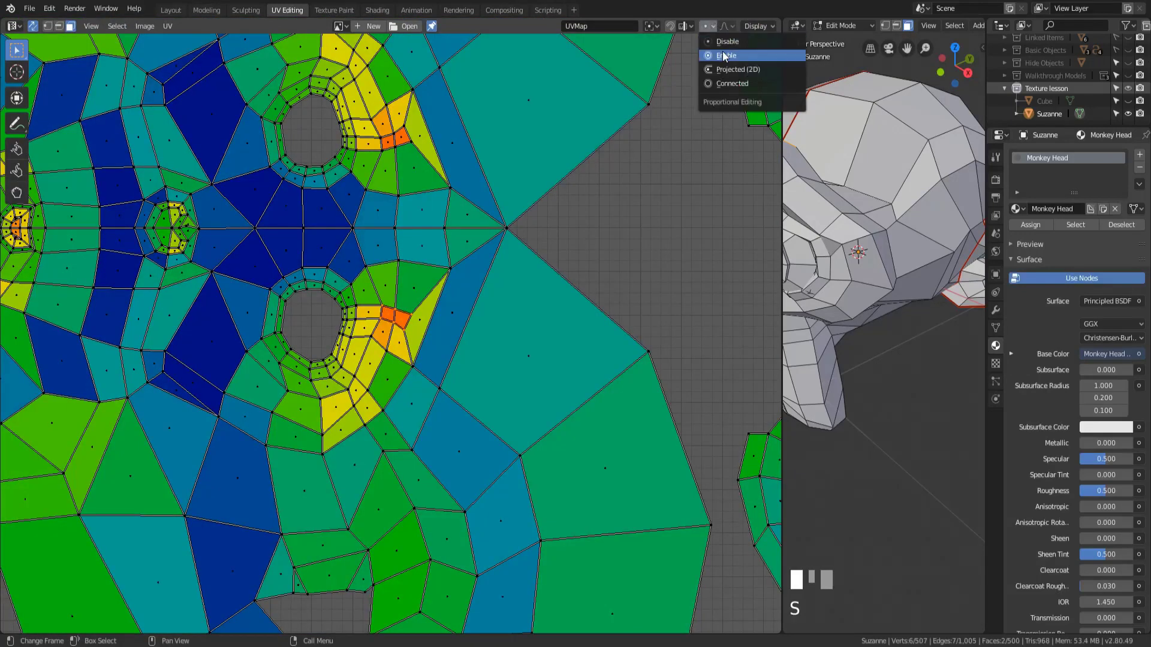
left_click(723, 56)
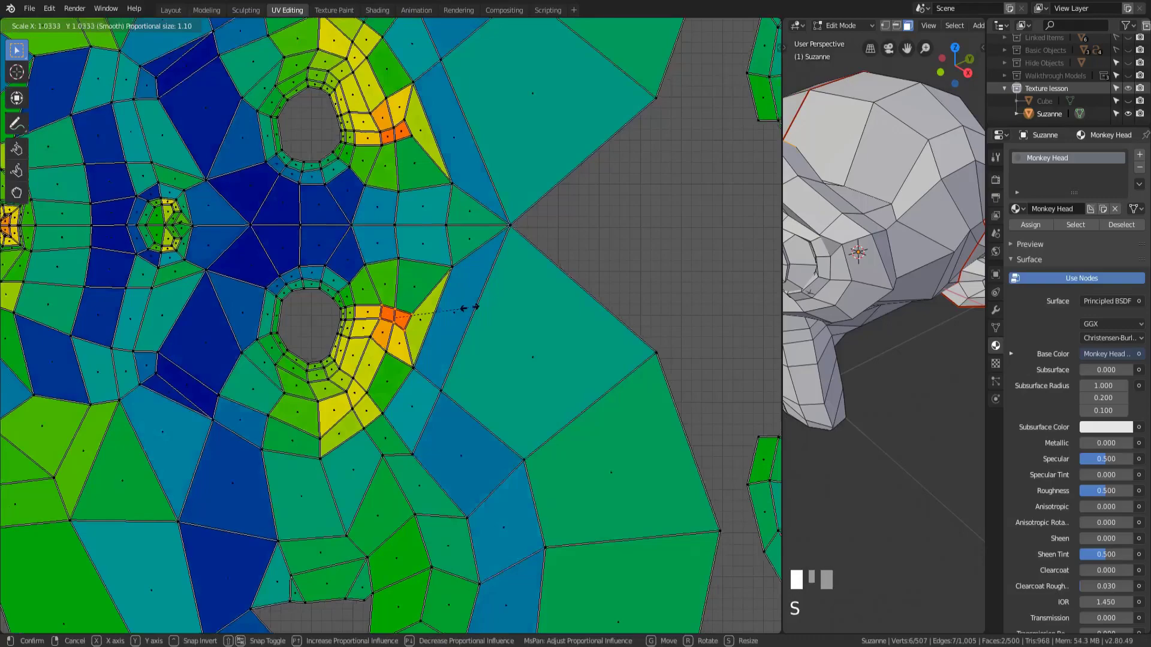
scroll(471, 308, "up", 20)
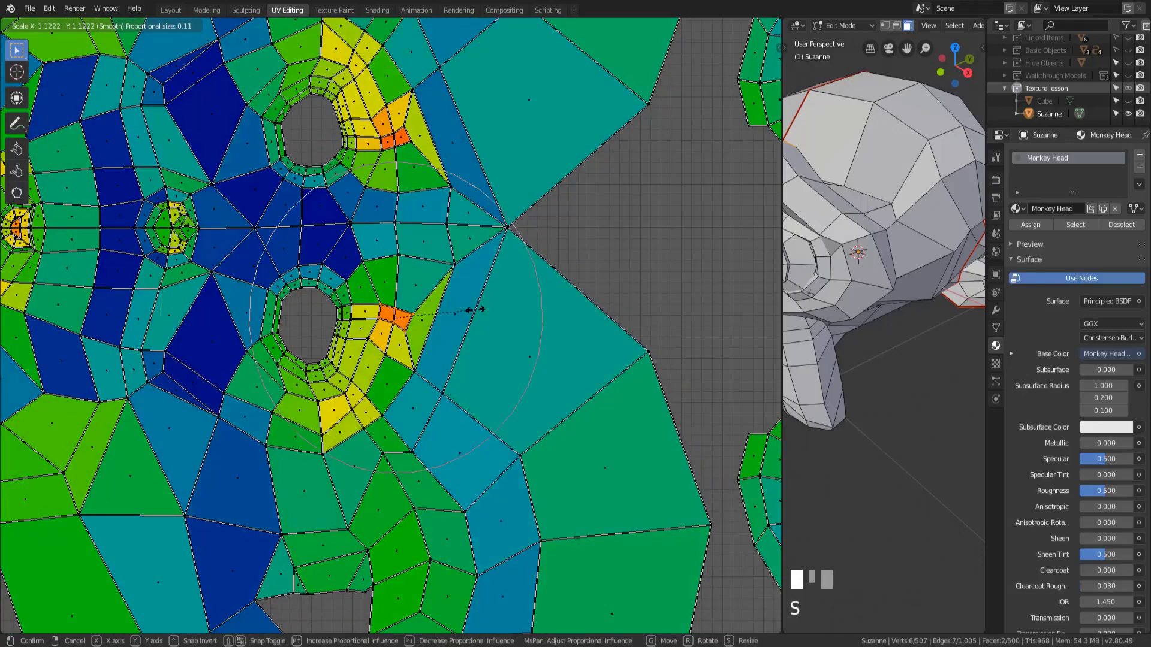
scroll(474, 309, "up", 6)
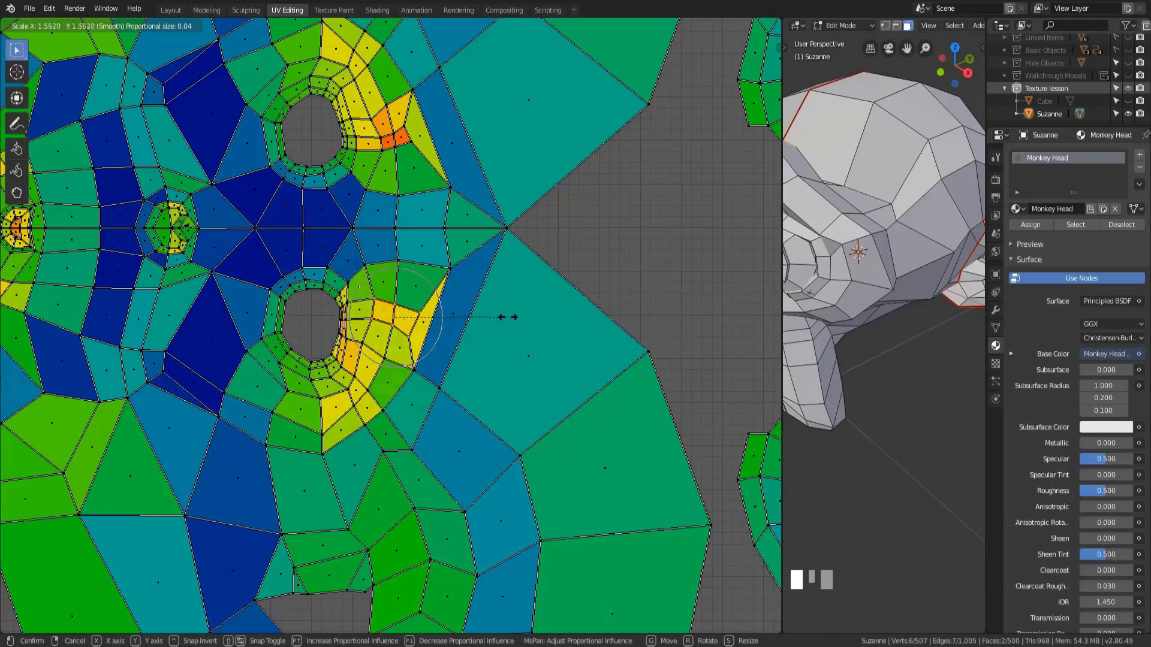
scroll(508, 317, "up", 2)
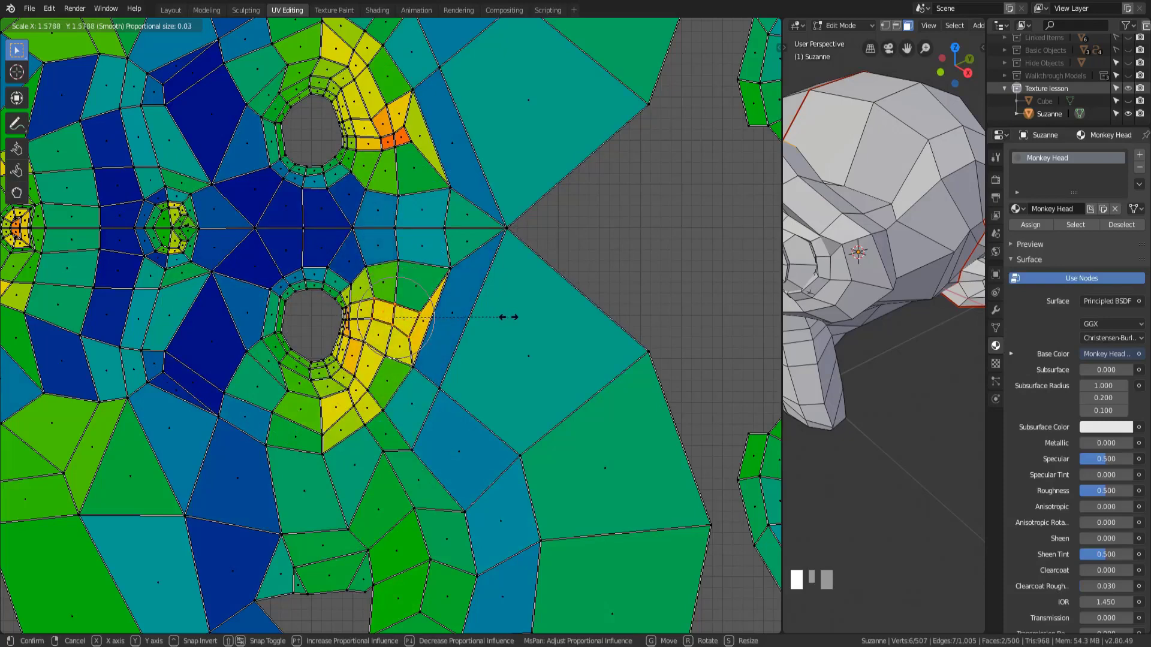
scroll(517, 318, "down", 3)
scroll(520, 318, "up", 6)
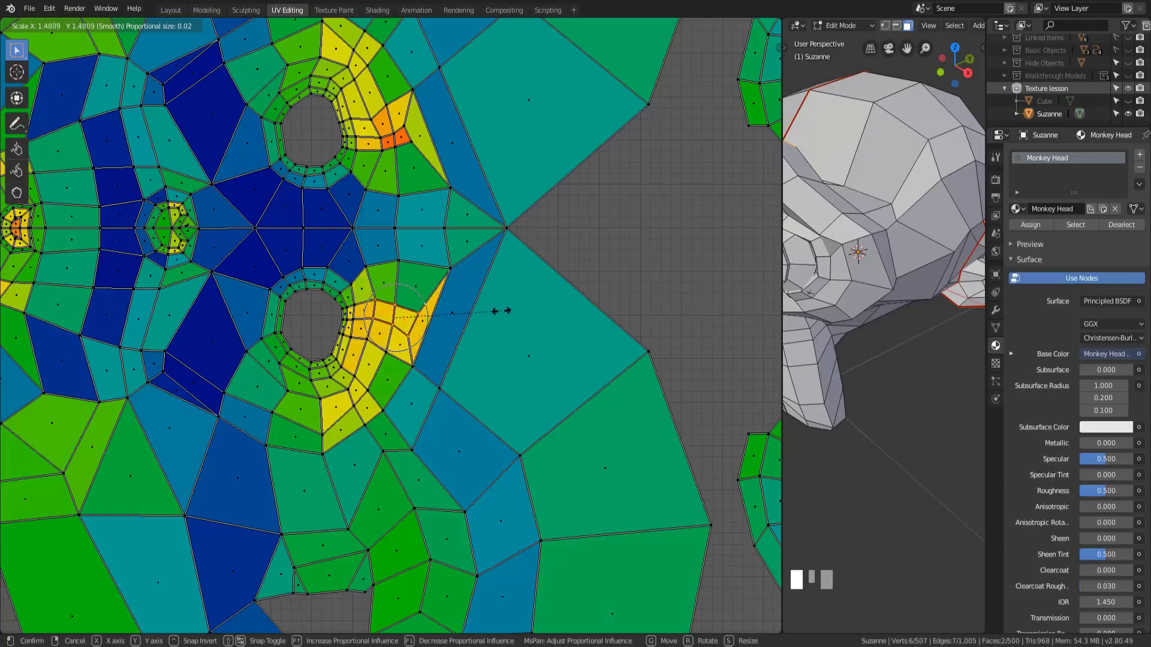
left_click(481, 325)
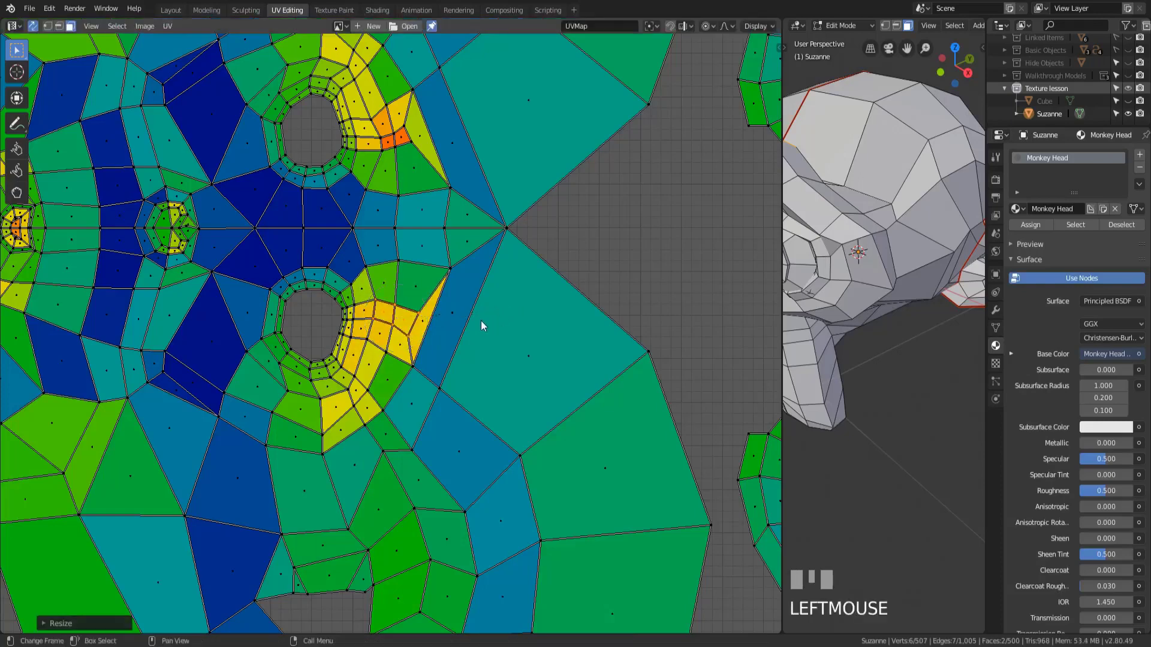
Select and proportionally scale up the red faces beside the upper eye hole.
left_click(395, 141, "shift")
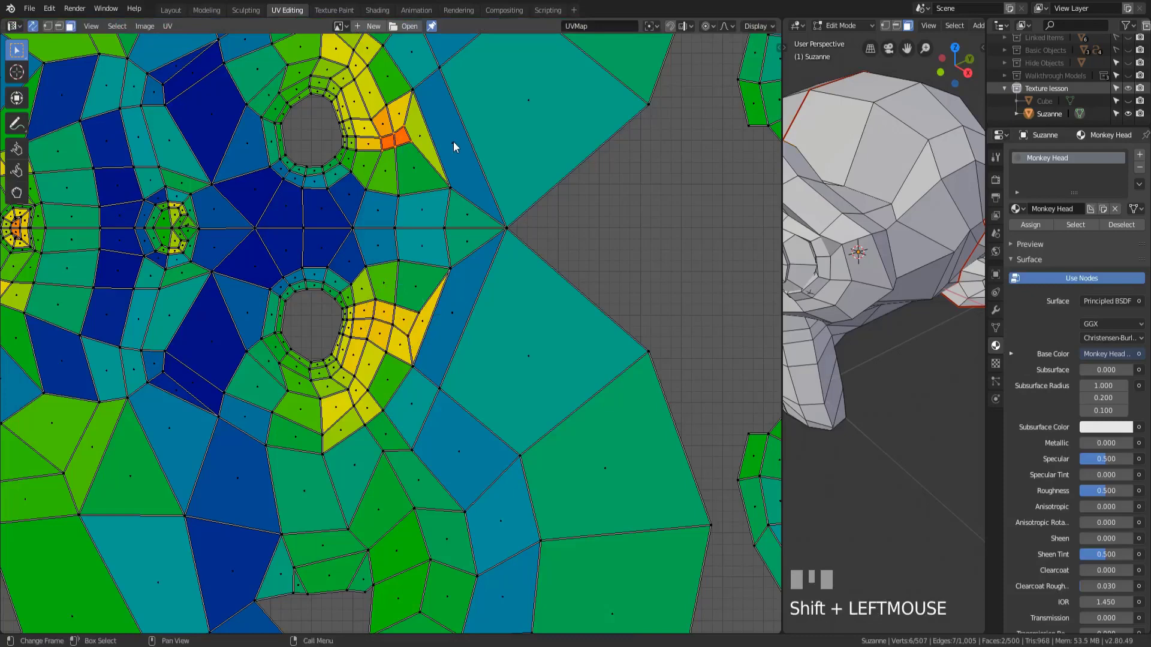
key("s")
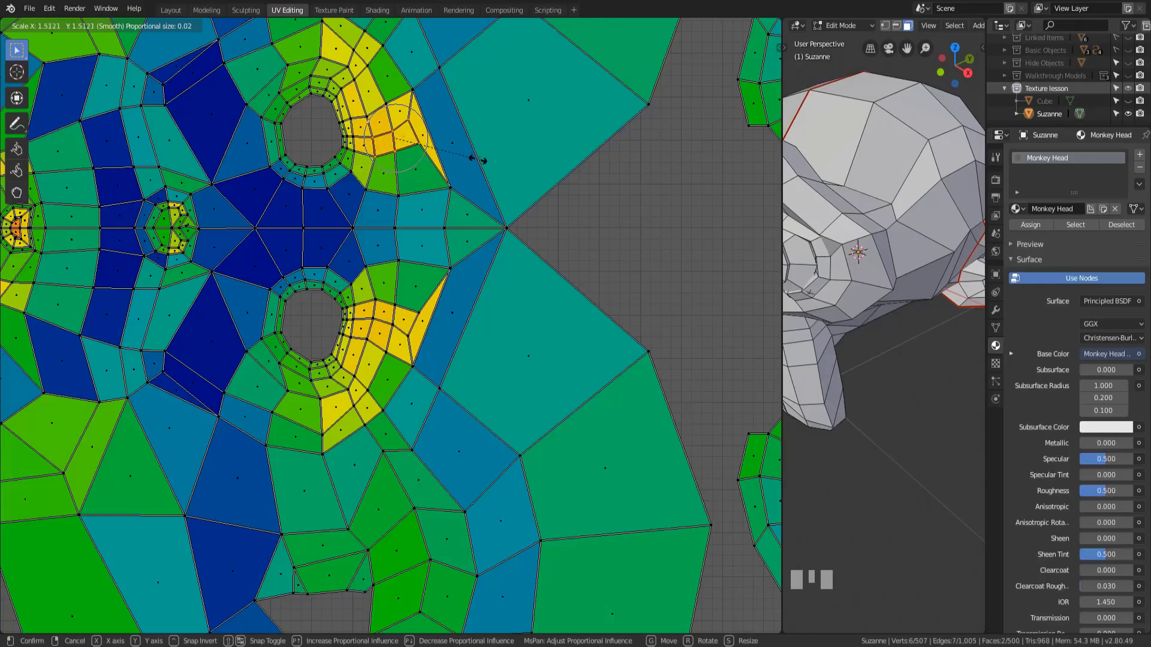
left_click(448, 186)
Zoom into the small ring island and proportionally scale up its orange faces about 1.43×.
scroll(322, 252, "down", 5)
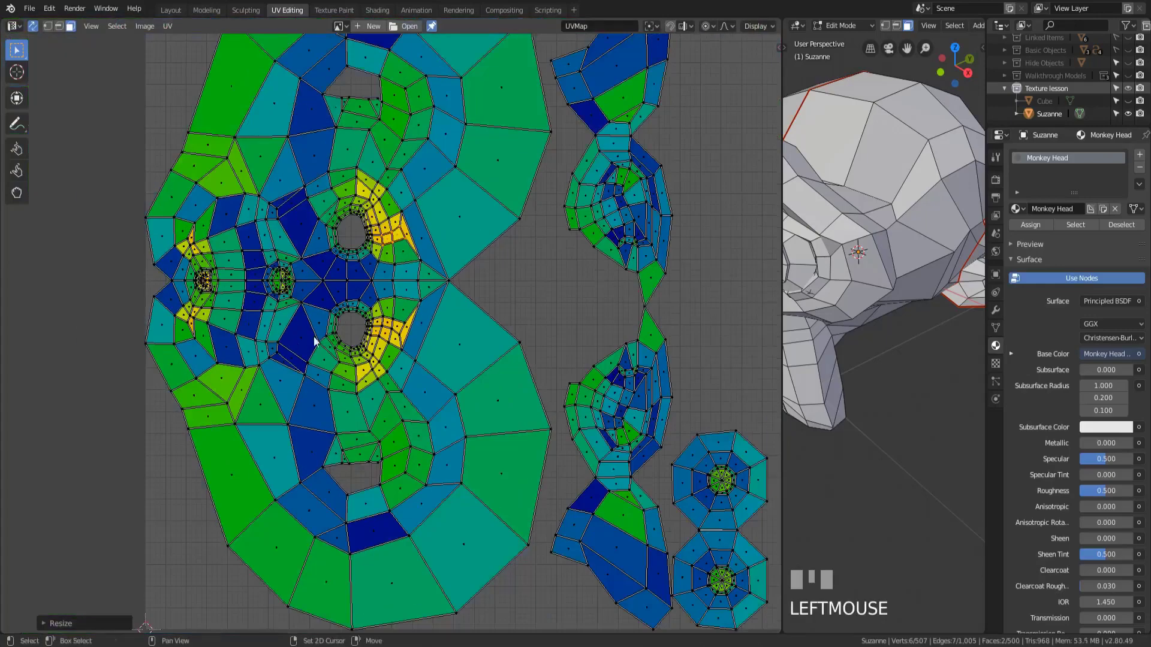
scroll(294, 326, "up", 6)
middle_click_drag(300, 342, 319, 345)
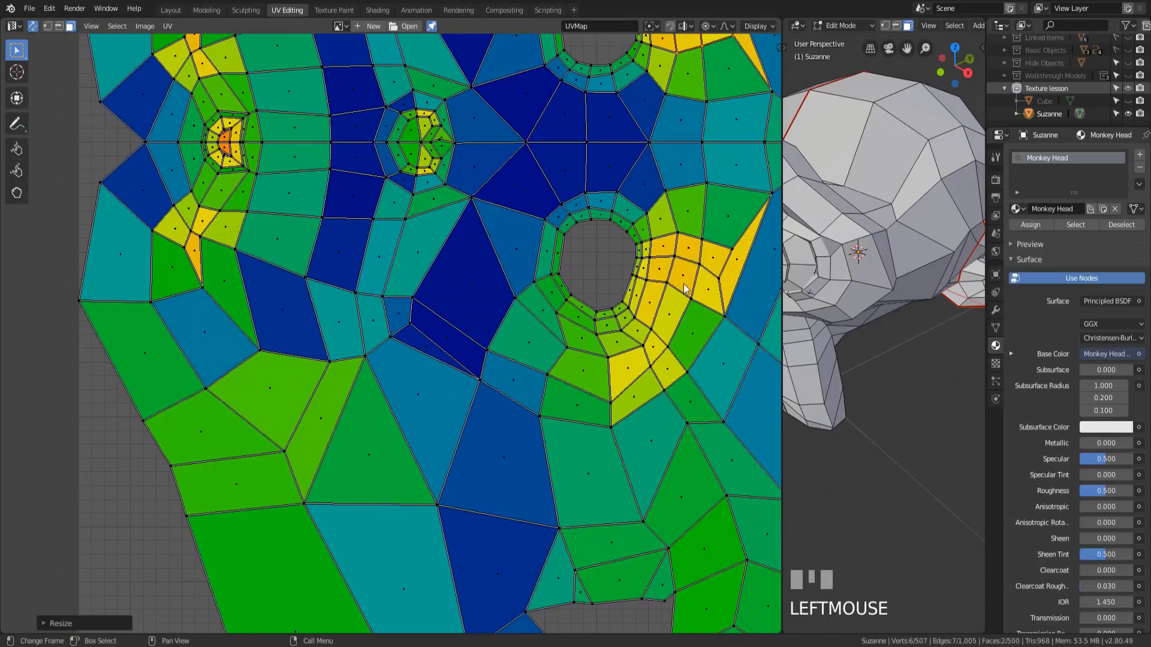
scroll(231, 223, "up", 6)
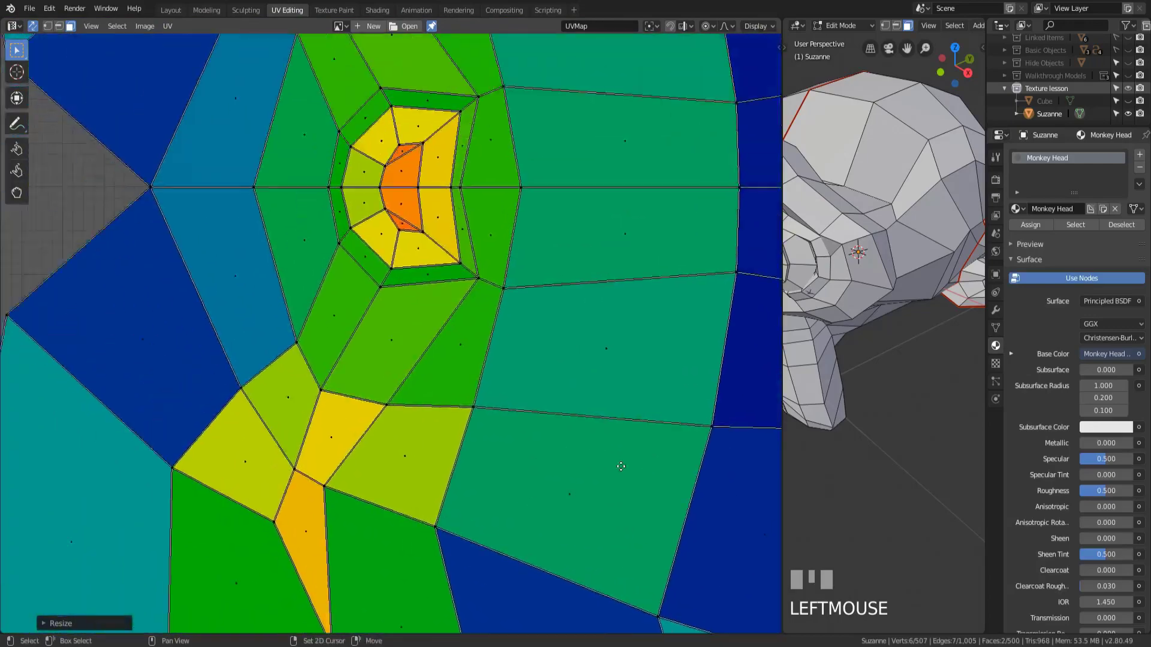
middle_click_drag(621, 466, 648, 492)
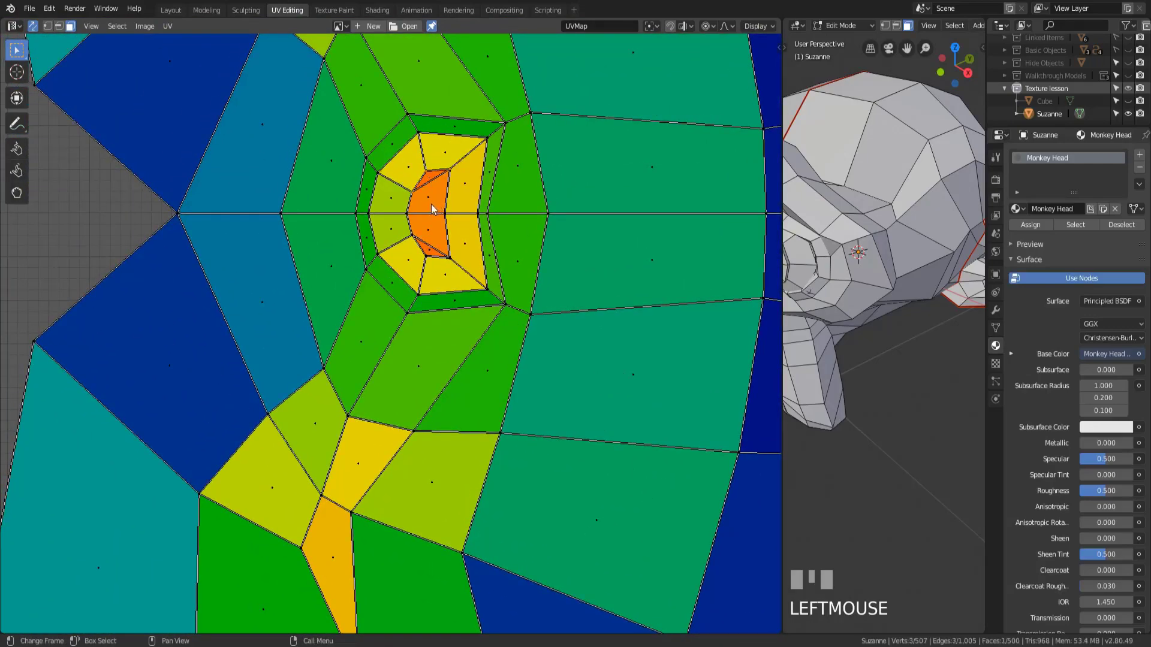
left_click(429, 233, "shift")
left_click(424, 251, "shift")
key("s")
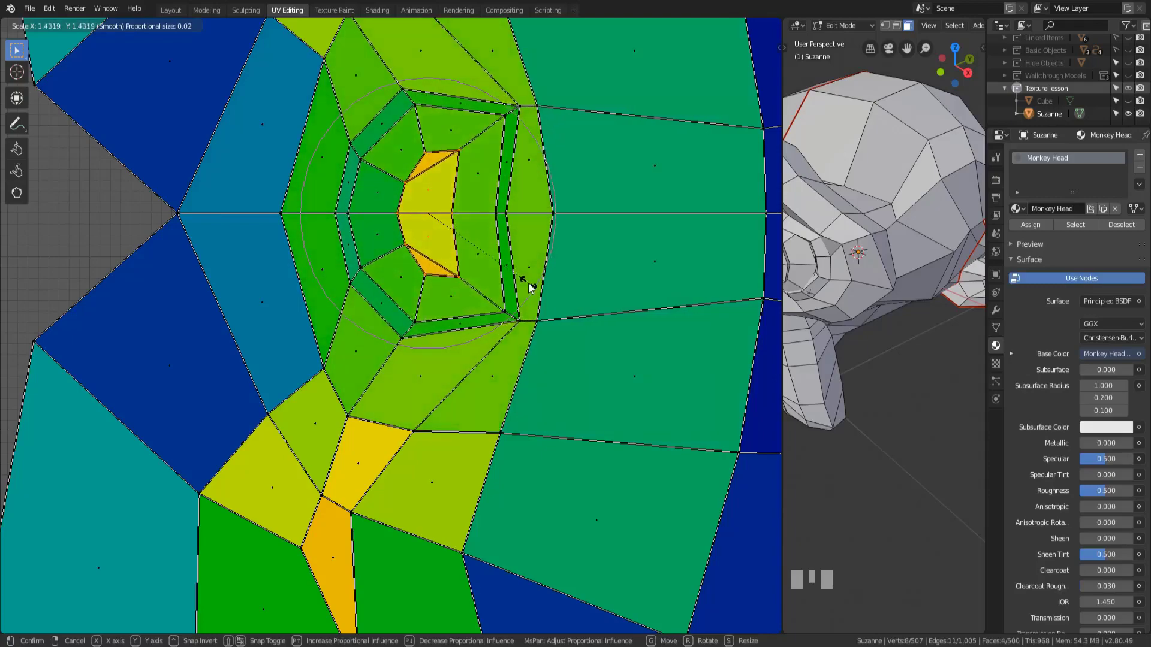
left_click(527, 291)
Zoom back out so the whole UV layout is in view.
scroll(512, 317, "down", 6)
middle_click_drag(501, 437, 279, 276)
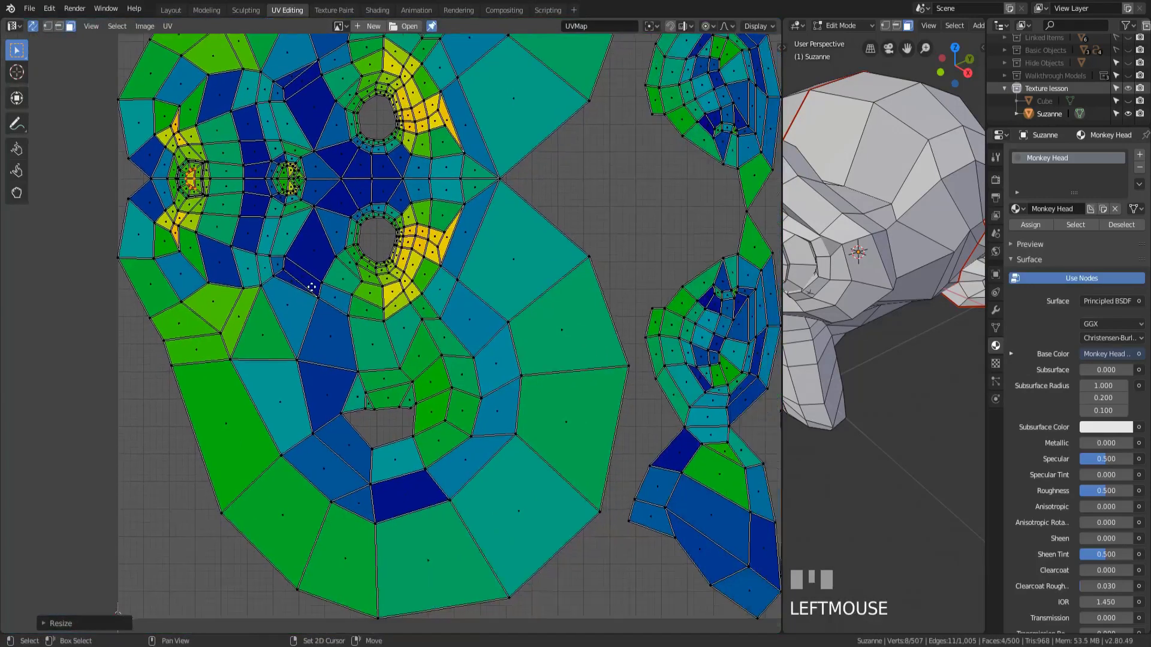
scroll(486, 375, "down", 1)
middle_click_drag(486, 376, 457, 349)
middle_click_drag(523, 409, 445, 323)
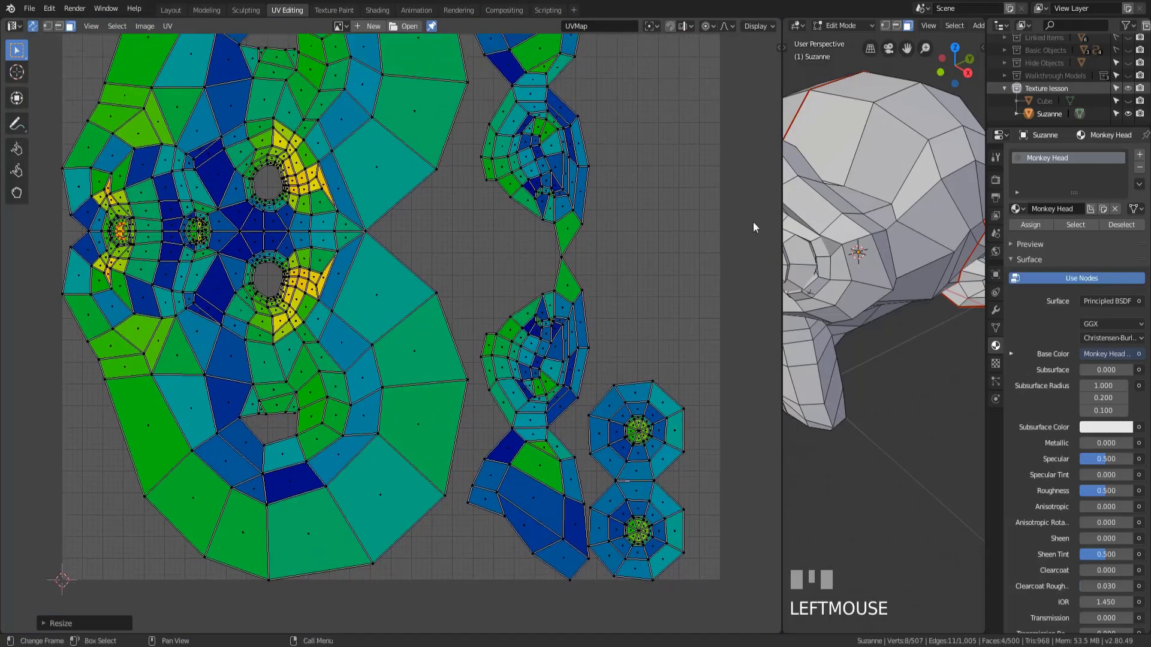
Enlarge the 3D view and orbit Suzanne round to a front view.
left_click_drag(780, 207, 386, 206)
scroll(154, 285, "down", 4)
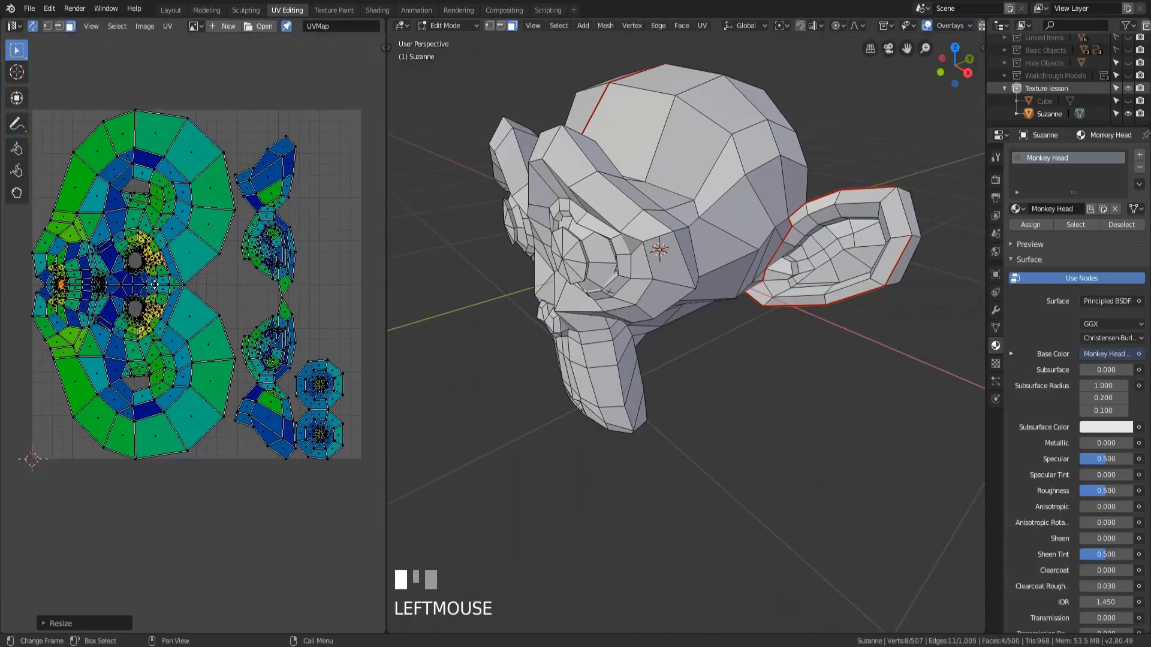
middle_click_drag(635, 324, 532, 392)
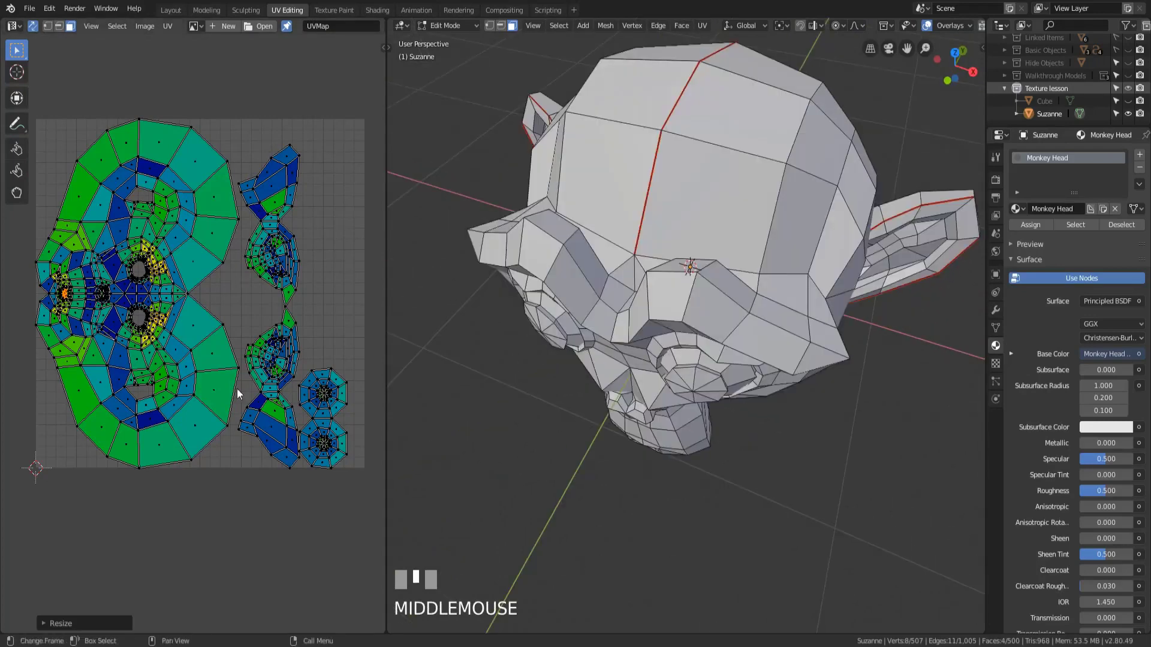
Select all mesh and UVs, cancel the stray rotation, and widen the UV editor across the window.
key("a")
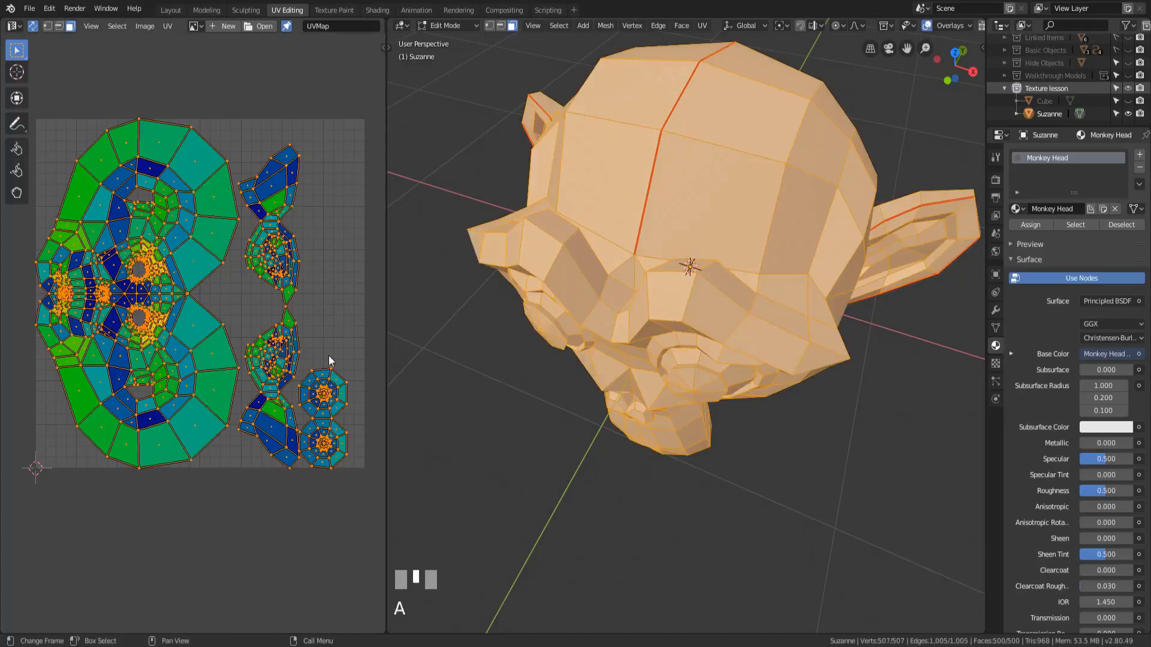
key("r")
right_click(387, 328)
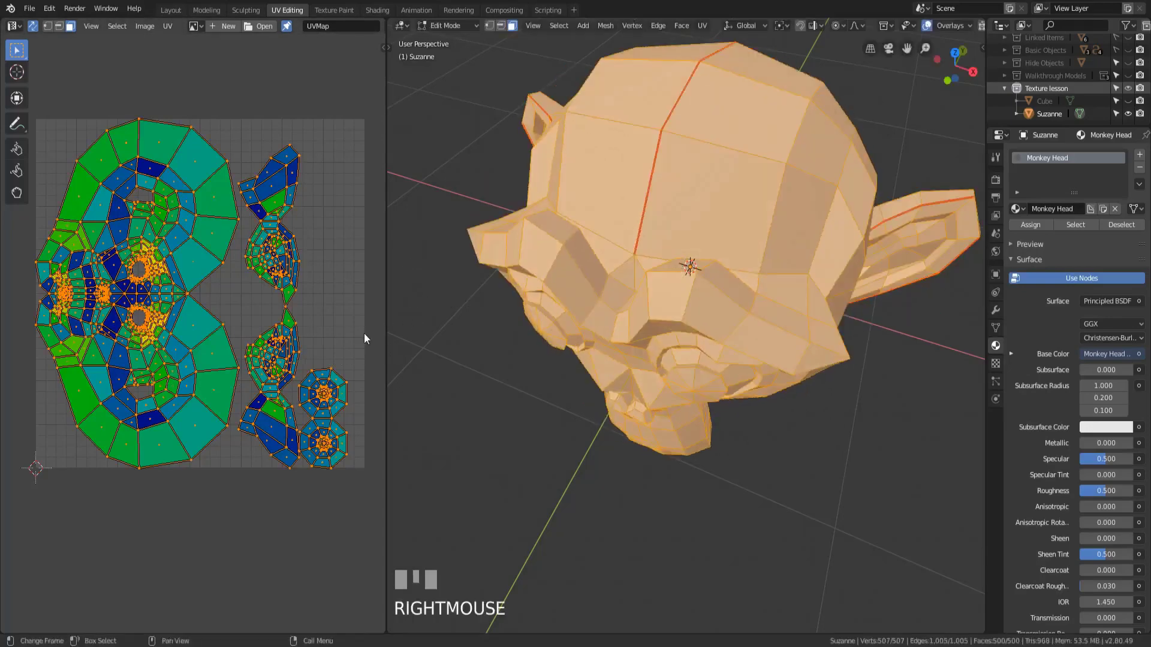
left_click_drag(387, 327, 681, 333)
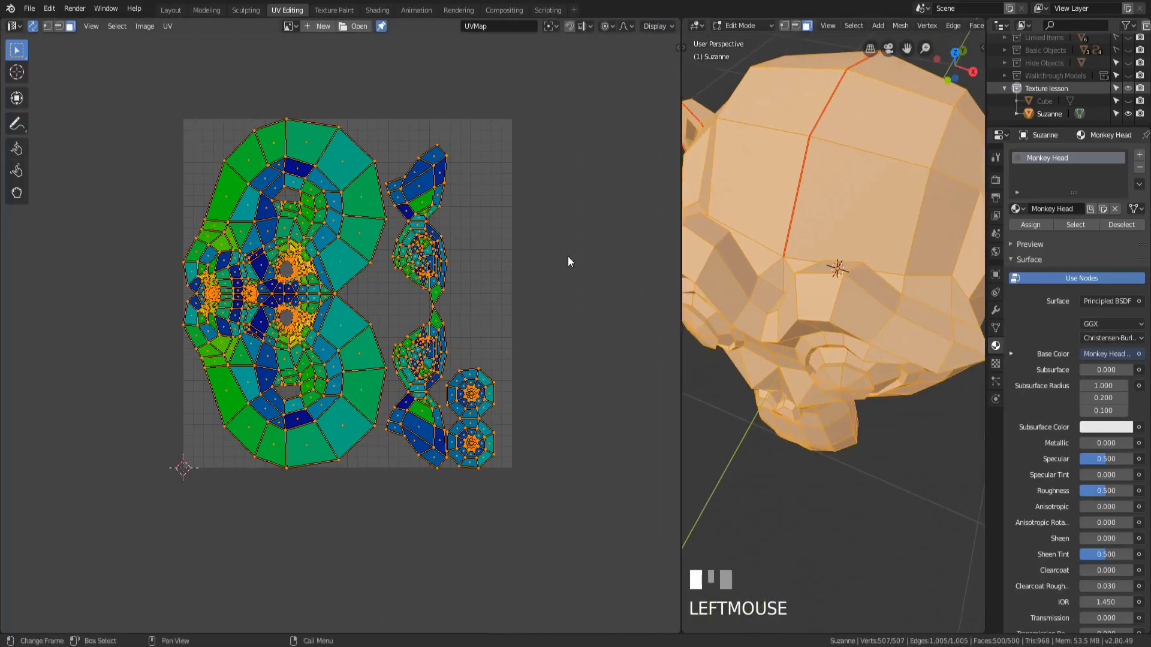
Rotate the whole UV layout by -90° so the face stands upright.
key("r")
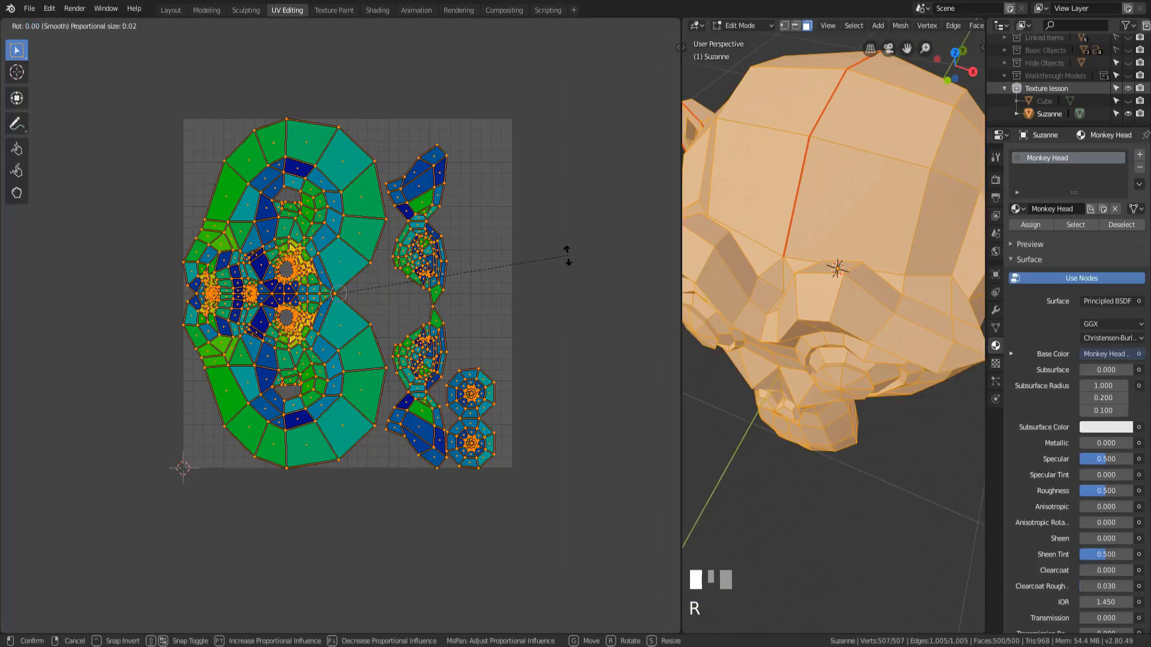
type("-90")
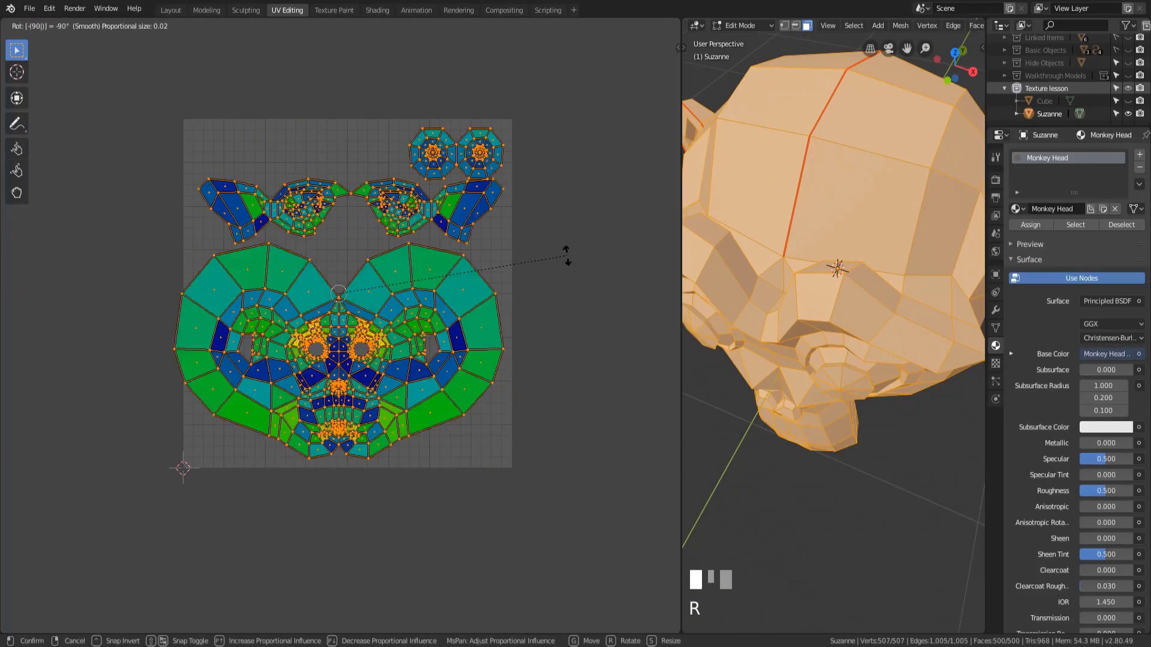
left_click(567, 256)
key("ctrl+z")
scroll(360, 324, "up", 3)
scroll(395, 365, "down", 1)
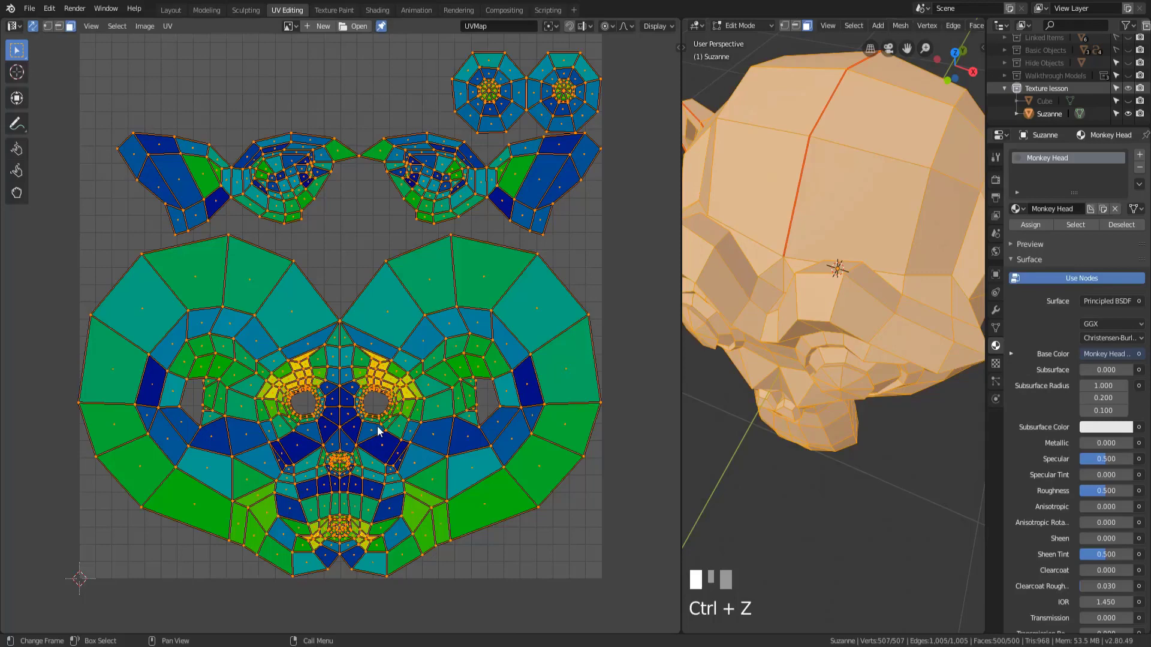
scroll(378, 431, "down", 1)
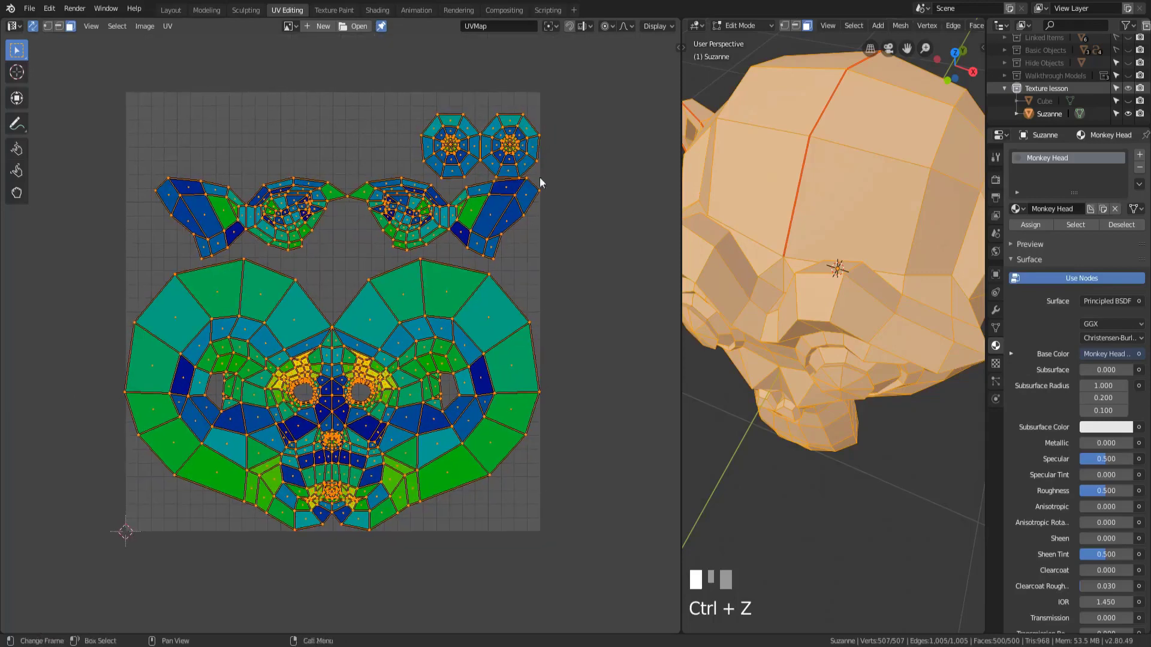
Widen the 3D view again and orbit Suzanne to face the front.
left_click_drag(681, 360, 465, 334)
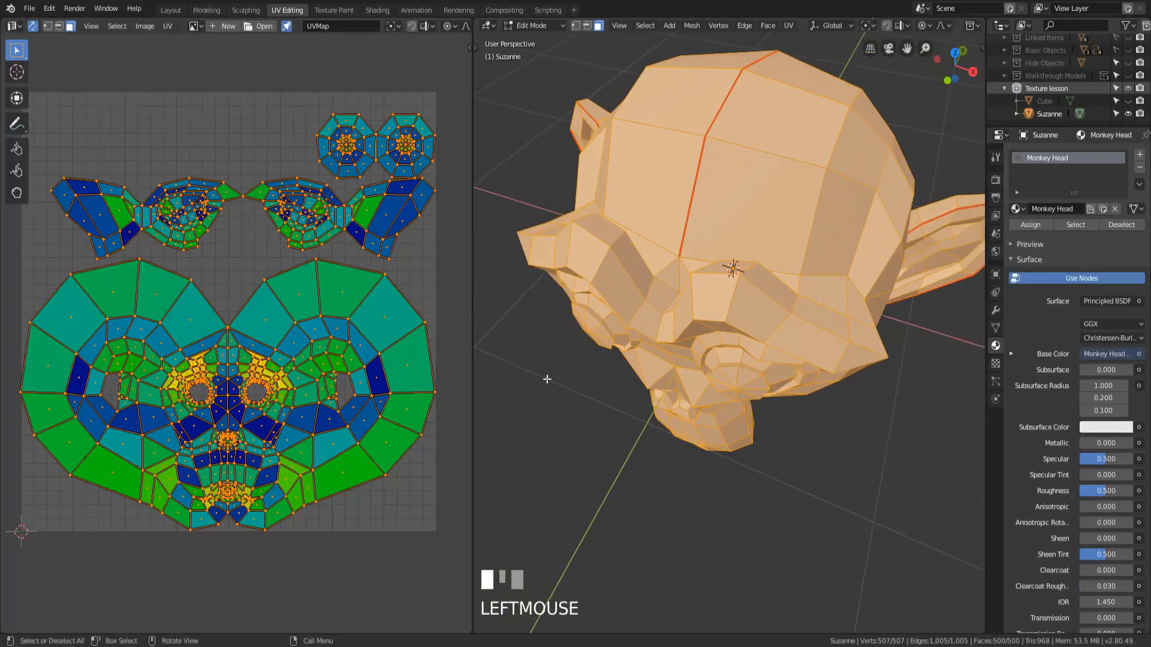
middle_click_drag(749, 359, 1079, 408)
scroll(809, 431, "down", 2)
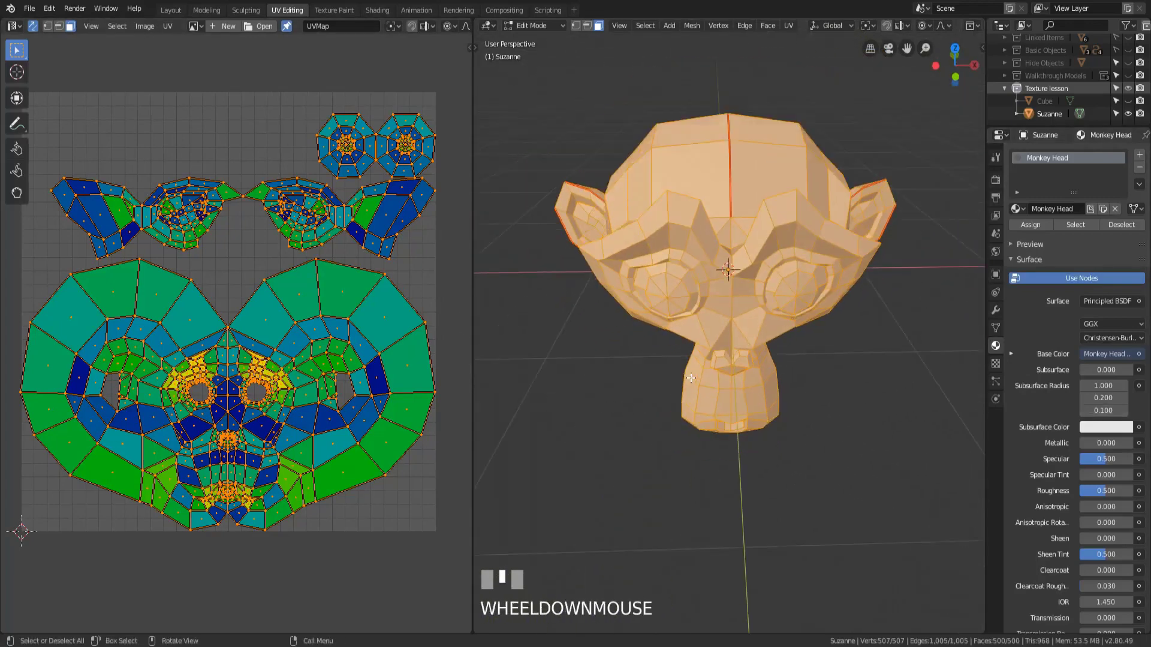